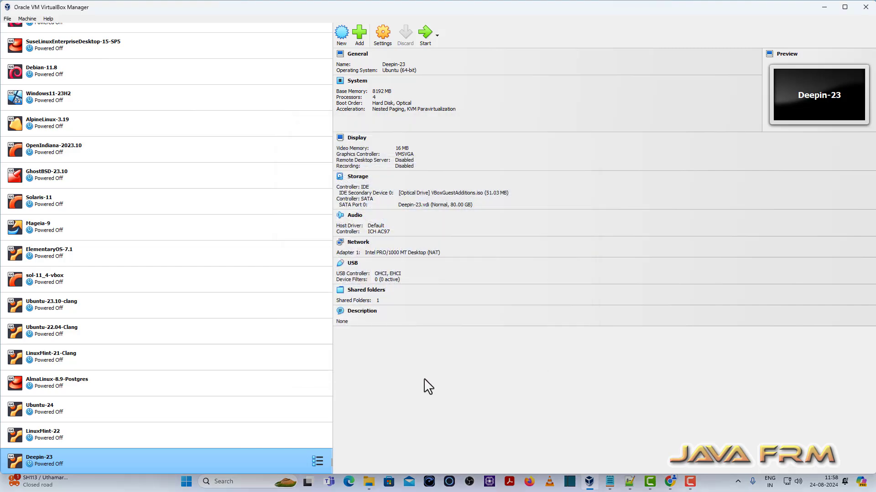
Start a new virtual machine named Fedora-40 and open the file chooser for its ISO image
click(342, 35)
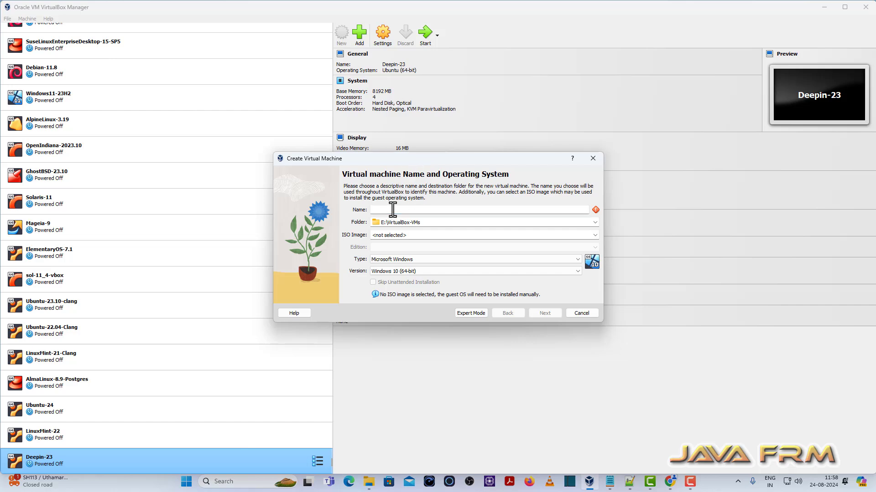
text(Fedora-40)
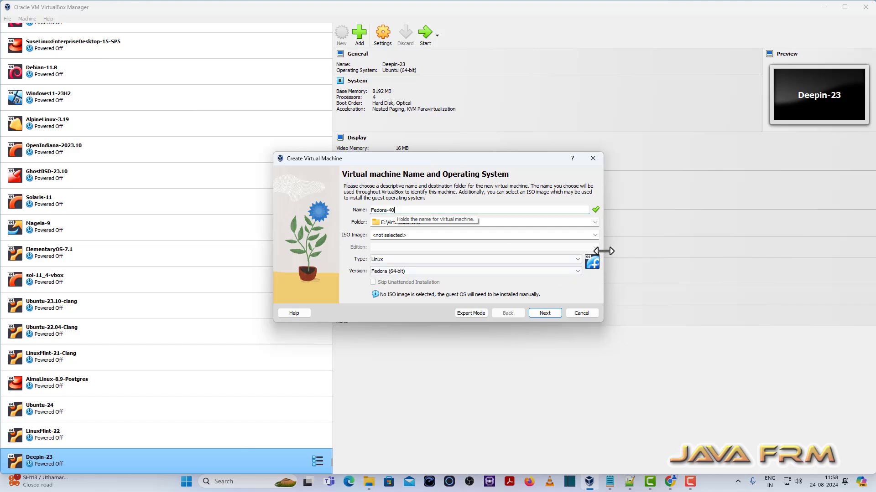
click(595, 234)
click(378, 249)
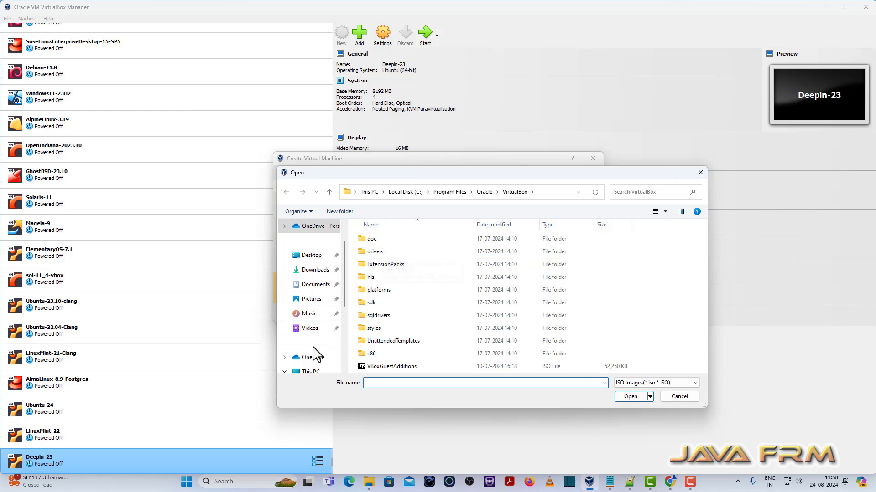
Choose Fedora-Workstation-Live-x86_64-40-1.14 from the Linux-ISO-2022 folder on drive D as the ISO image and continue to the hardware settings
scroll(315, 356, down, 3)
click(327, 287)
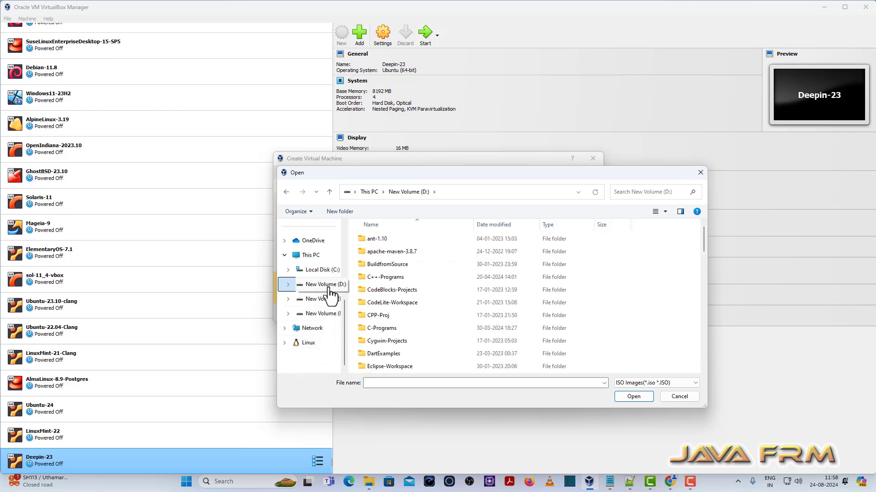
scroll(405, 323, down, 3)
scroll(404, 325, down, 2)
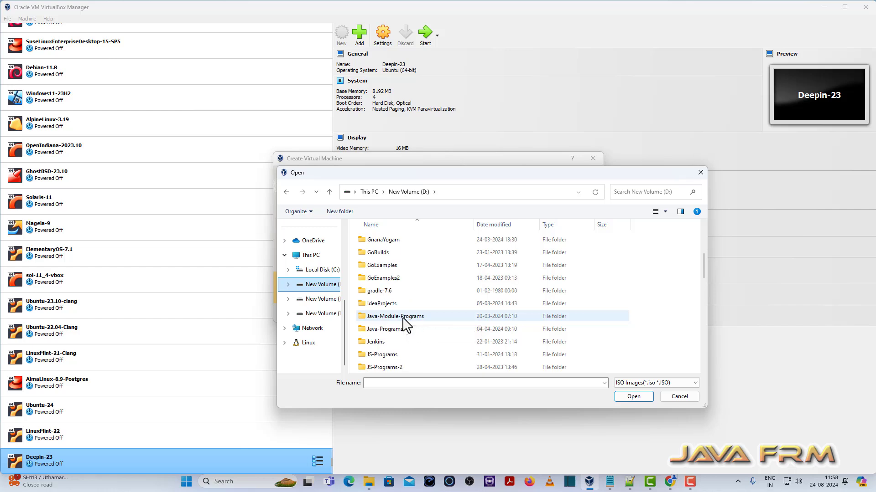
scroll(405, 325, up, 4)
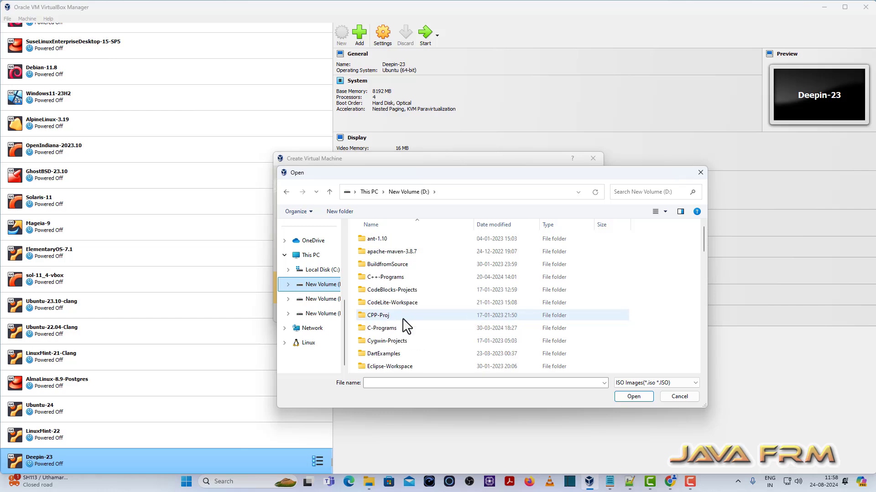
scroll(405, 326, down, 1)
scroll(405, 326, down, 4)
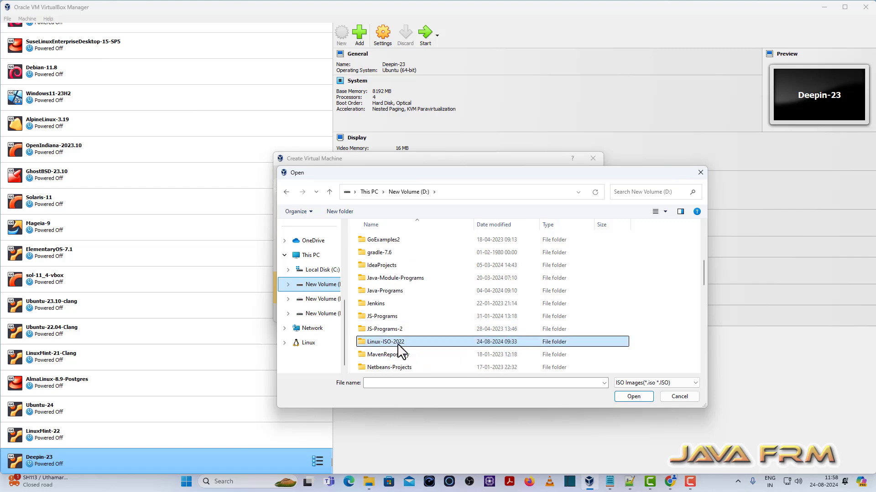
double_click(397, 342)
scroll(401, 350, down, 3)
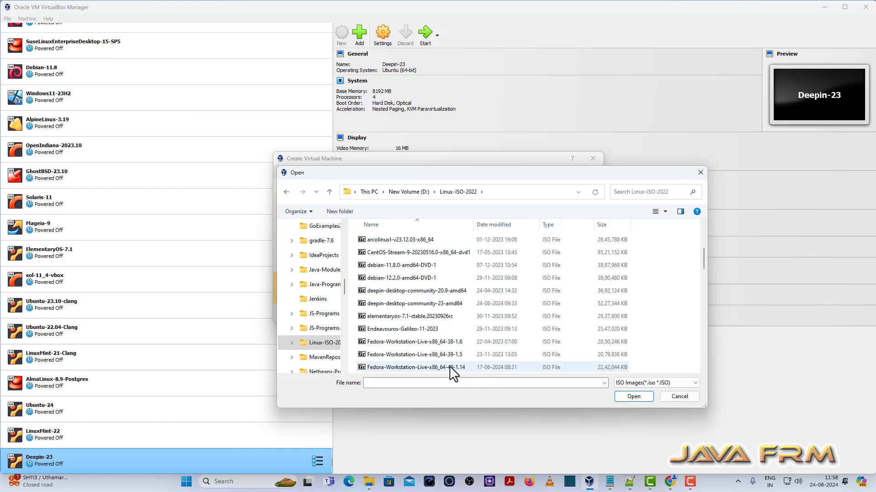
click(467, 369)
click(632, 397)
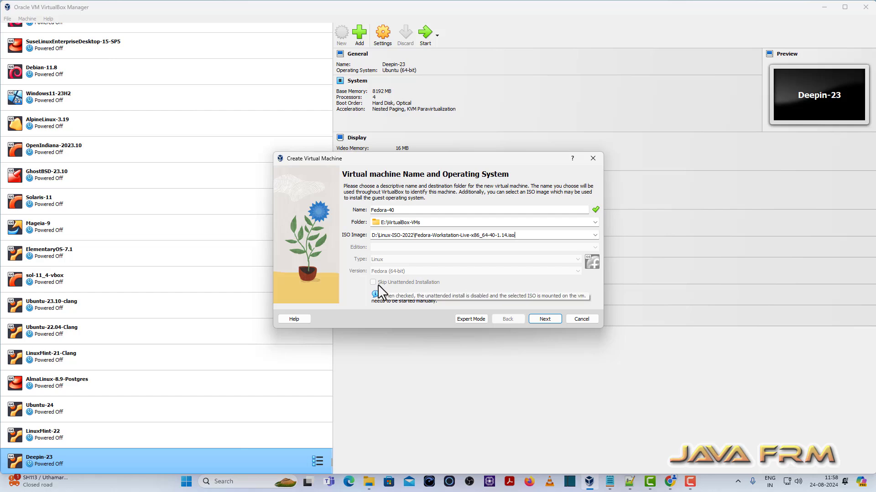
click(550, 321)
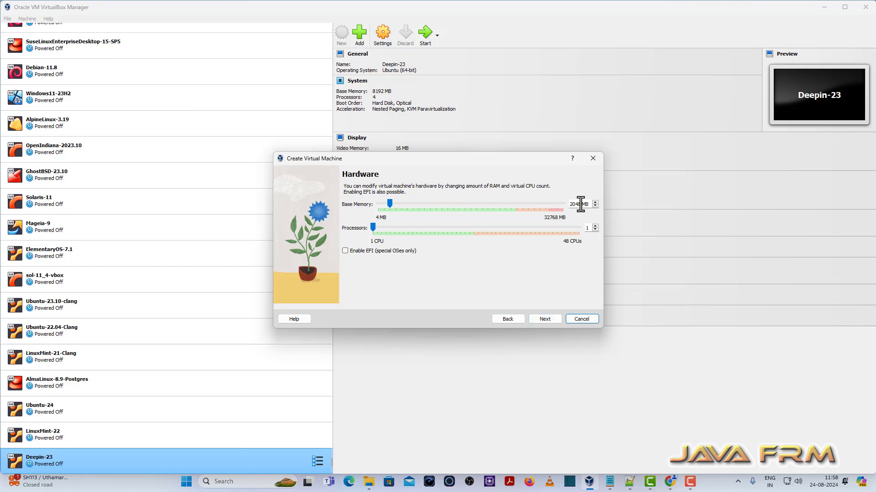
Set the base memory to 8192 MB and the processors to 4, and continue to the hard disk settings
drag(580, 203, 523, 208)
text(819)
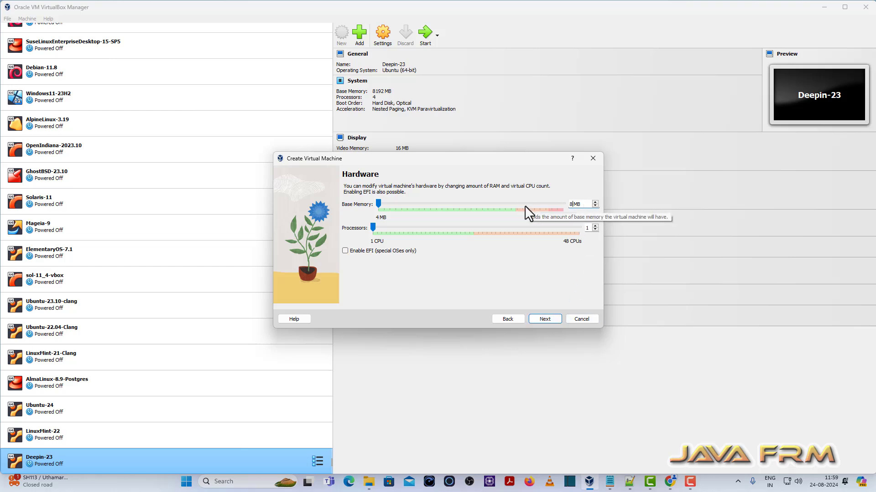
text(2)
click(595, 225)
click(595, 226)
click(595, 226)
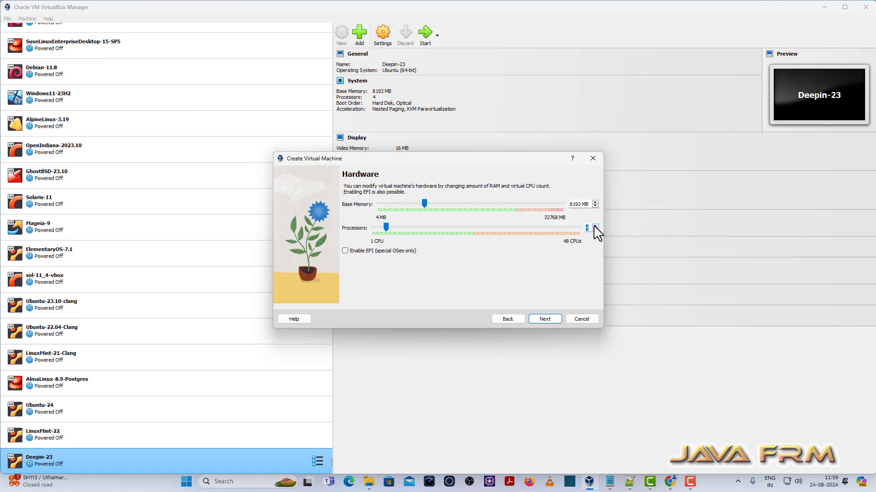
click(544, 319)
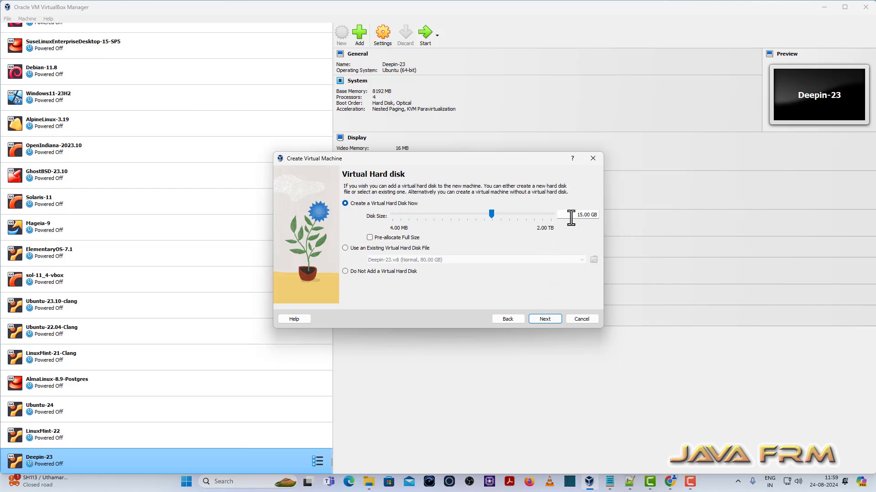
Set the new virtual hard disk's size to 60 GB and finish creating the virtual machine
drag(577, 216, 582, 215)
text(60)
click(551, 321)
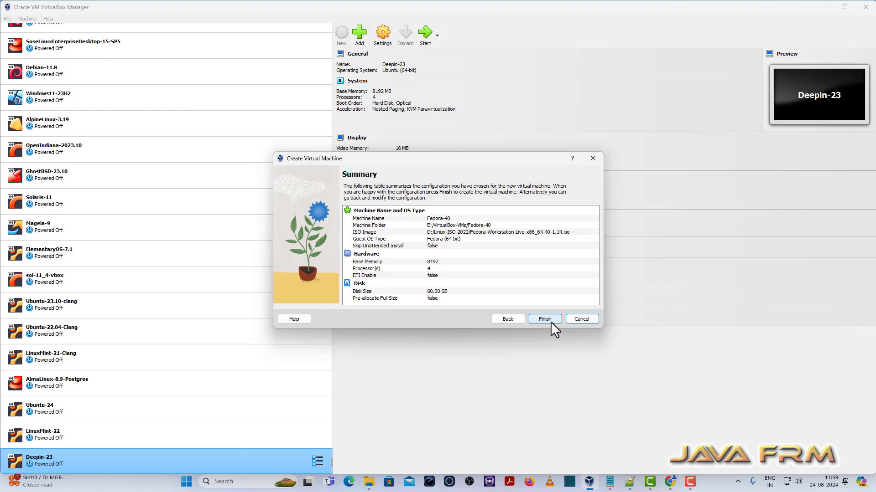
click(545, 320)
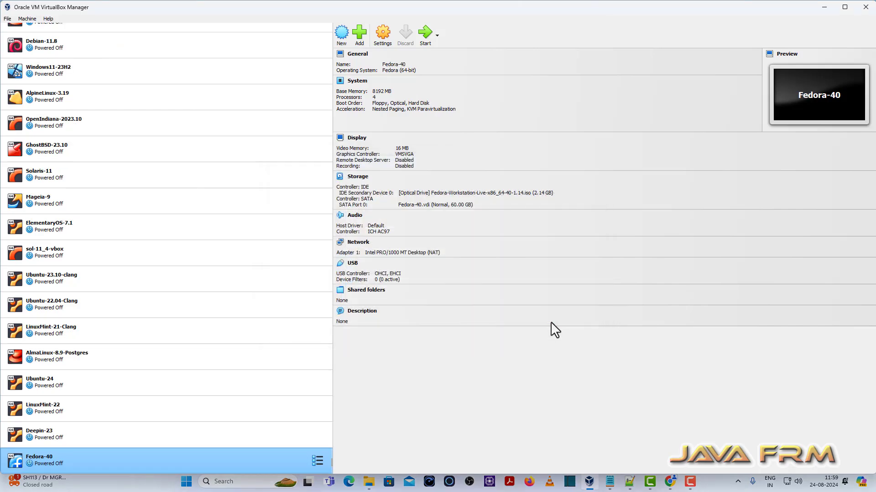
In Fedora-40's system settings, disable Floppy in the boot order and move Optical and Hard Disk above it
click(384, 36)
click(324, 167)
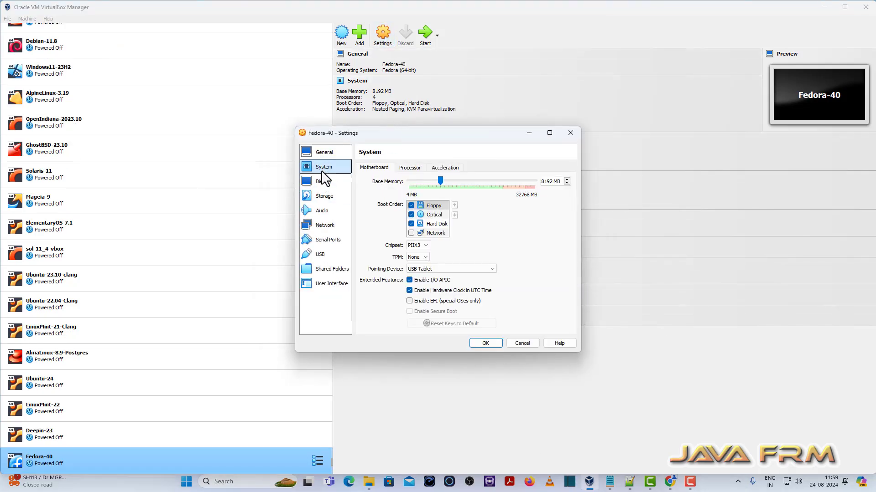
click(434, 206)
click(411, 205)
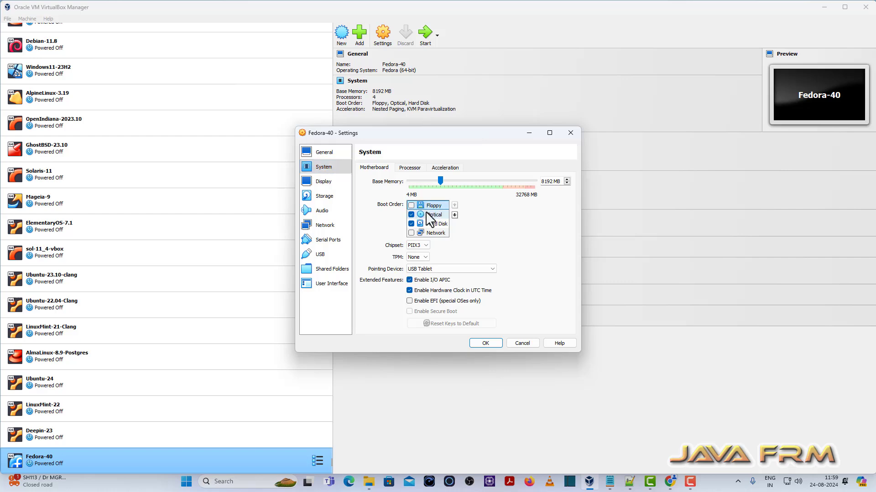
click(432, 215)
click(455, 205)
click(436, 224)
click(454, 205)
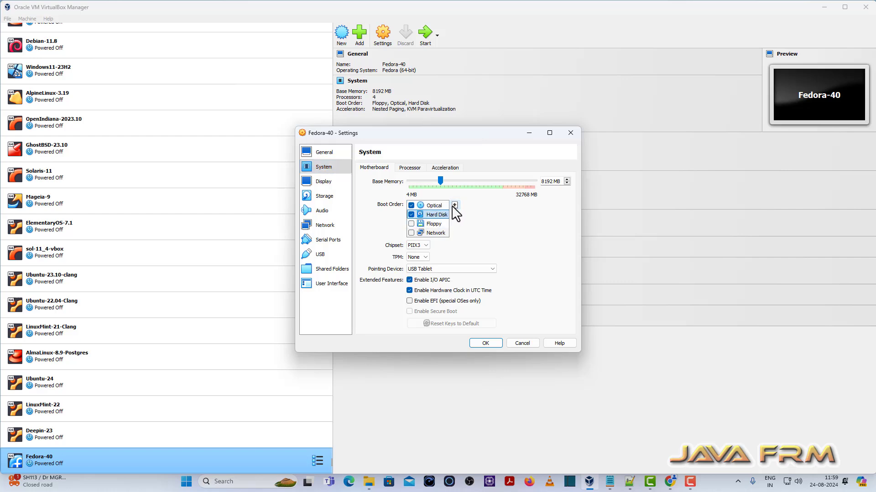
Check the network adapter settings of Fedora-40 and save the machine's settings
click(329, 242)
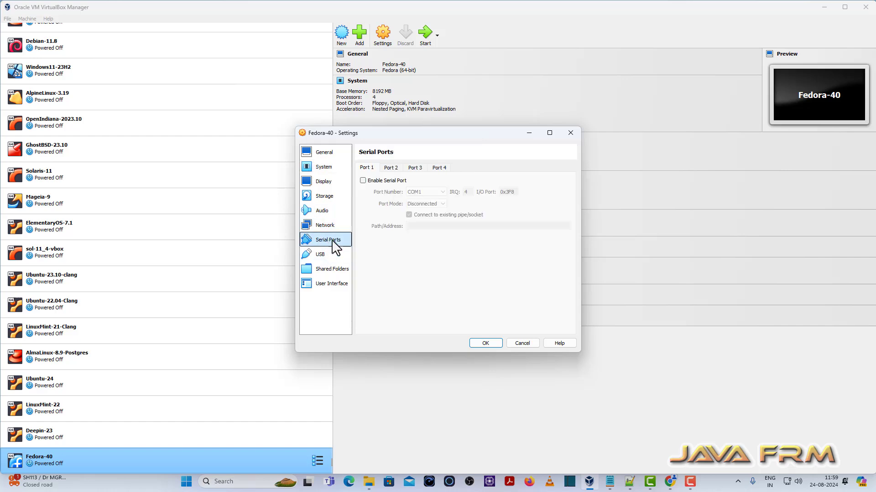
click(327, 226)
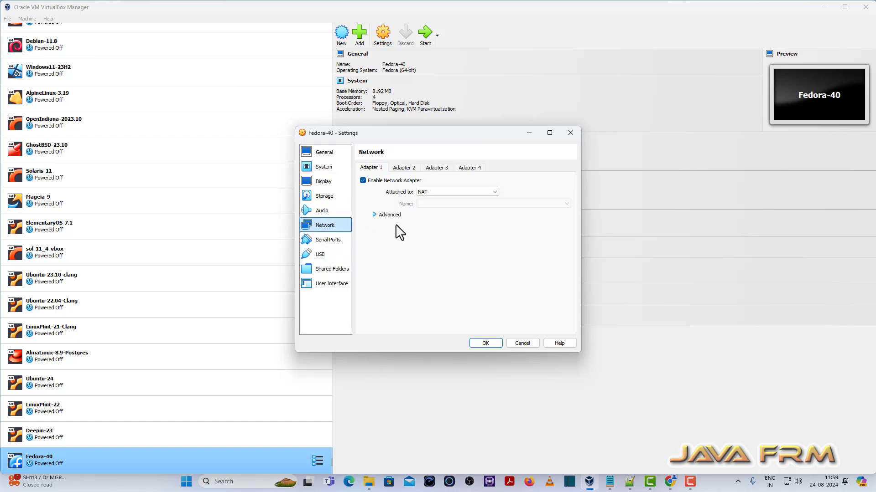
click(490, 344)
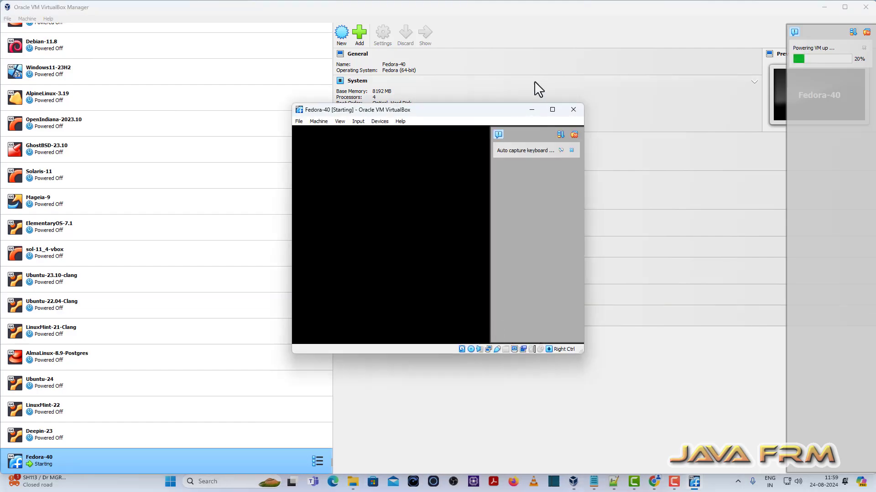
Maximize the started Fedora-40 machine, boot the Start Fedora-Workstation-Live 40 entry and clear the notifications
double_click(551, 109)
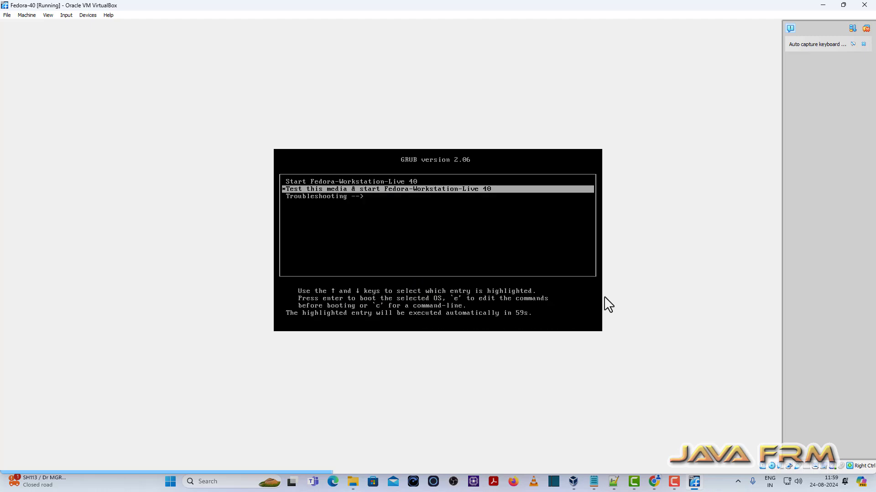
key(Up)
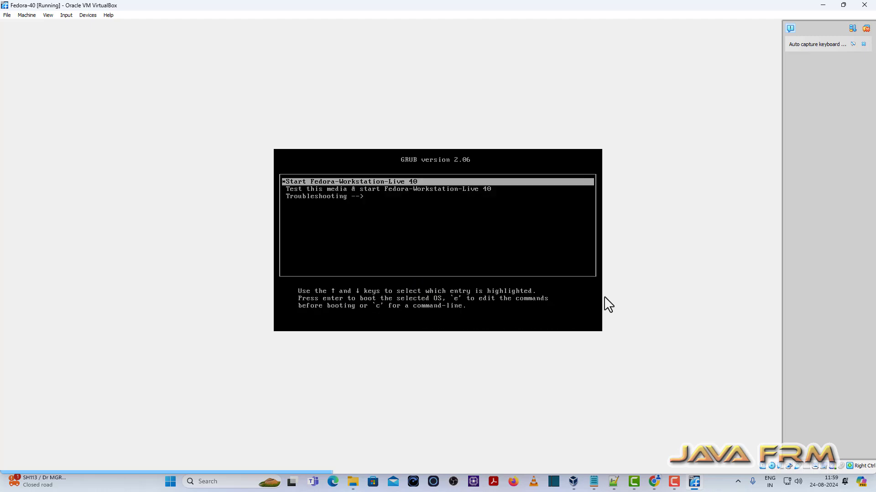
key(Return)
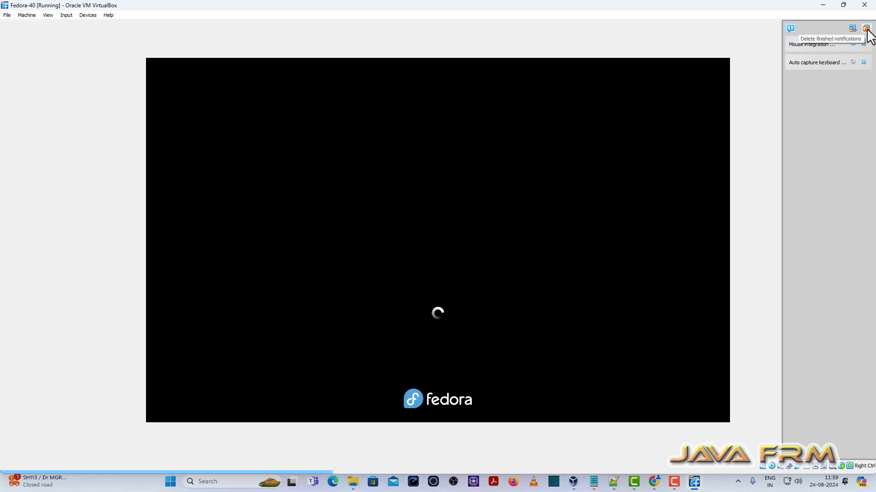
click(866, 29)
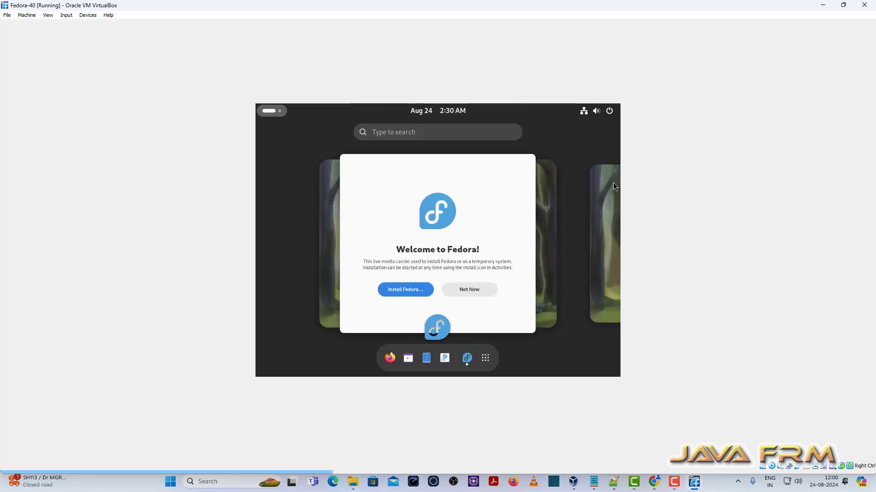
Close the Fedora welcome window and switch the virtual machine to full-screen mode
click(538, 154)
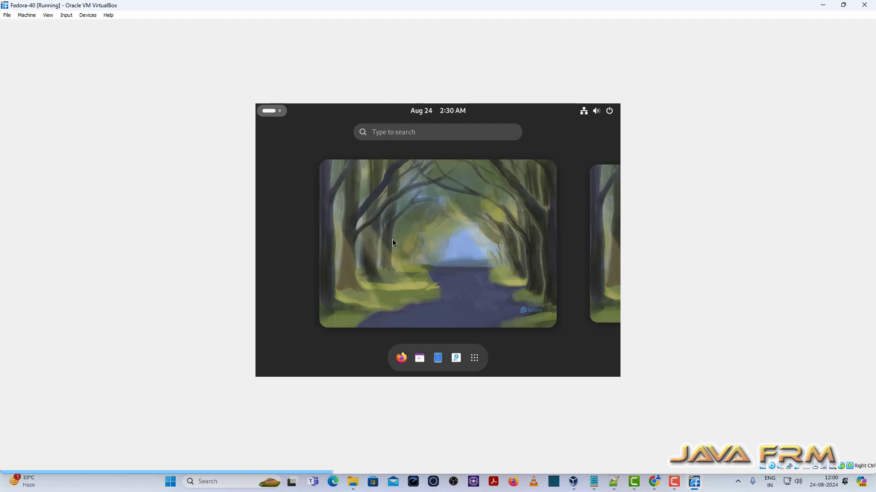
click(48, 15)
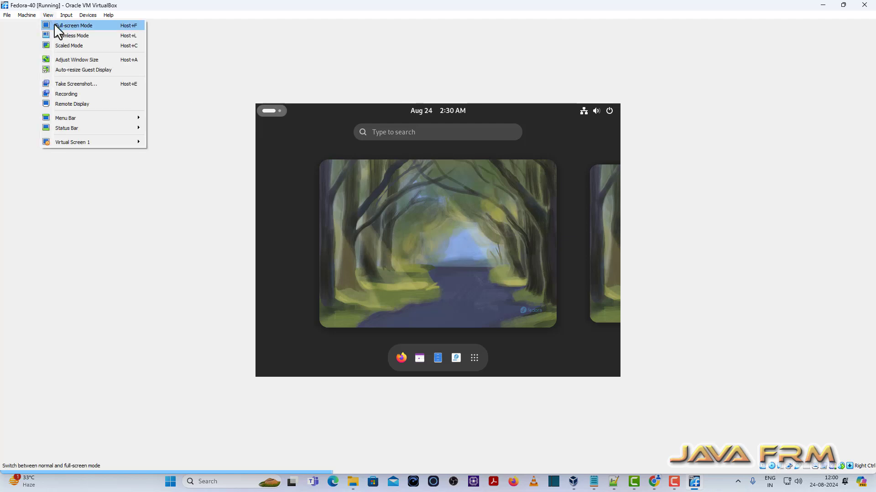
click(54, 24)
click(414, 273)
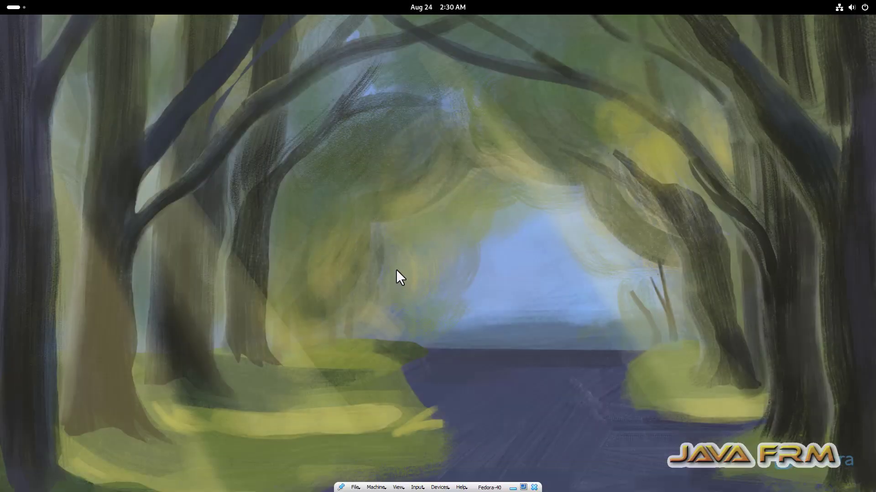
Examine the applications included in the Fedora live system
click(17, 10)
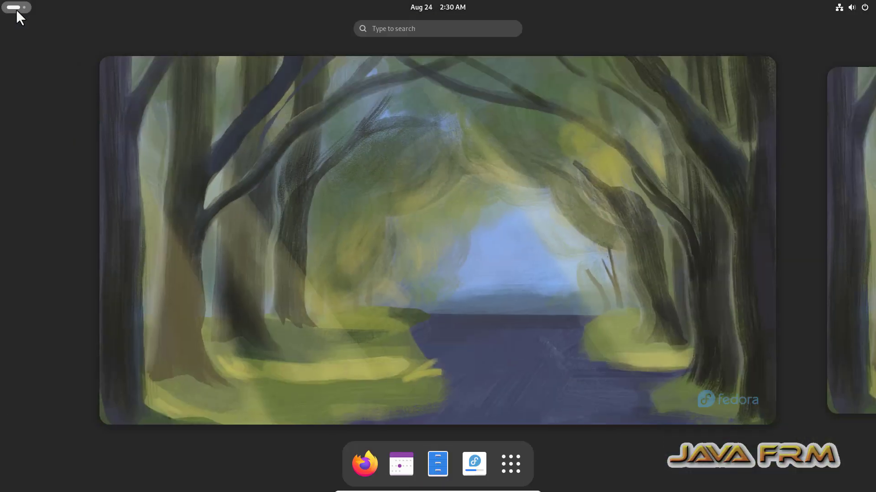
click(516, 464)
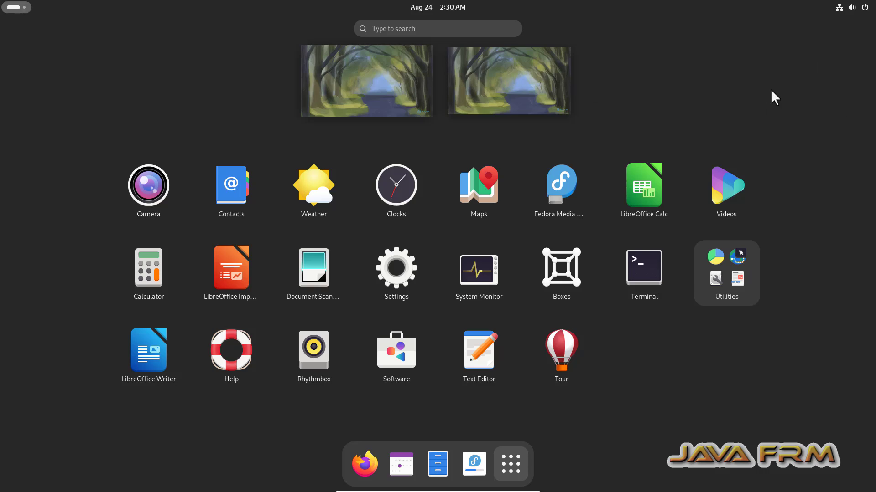
key(Escape)
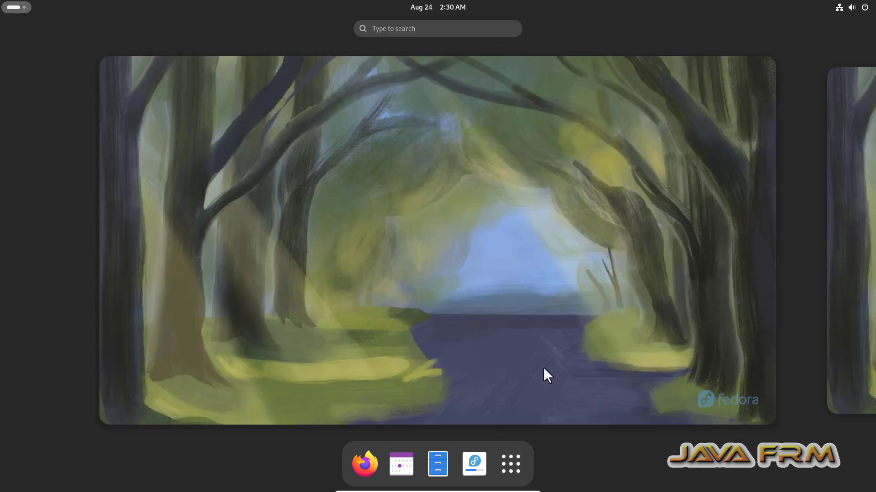
Launch the Fedora installer and continue with English (United States) as the installation language
click(475, 465)
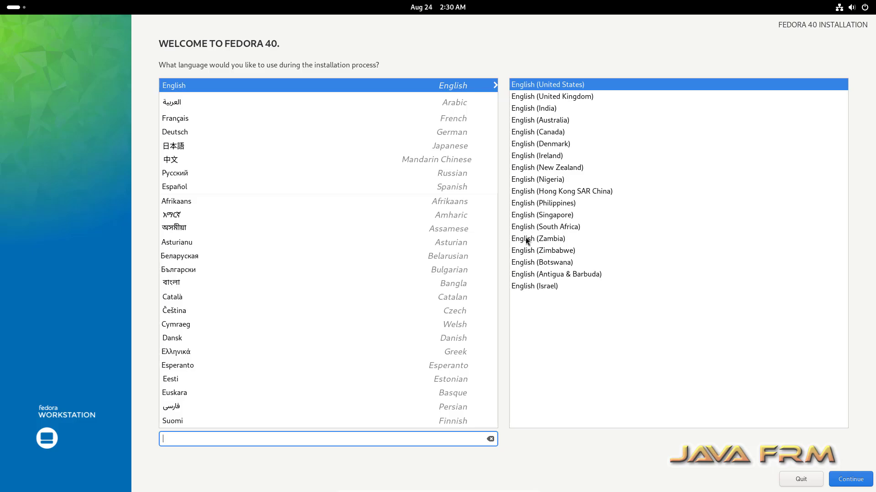
click(850, 480)
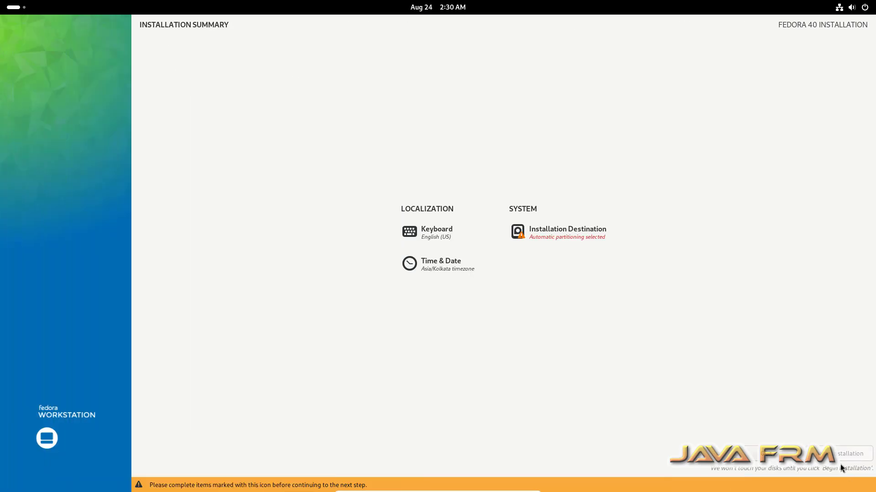
Select the ATA VBOX HARDDISK as installation destination with automatic partitioning and accept the Asia/Kolkata time zone
click(564, 233)
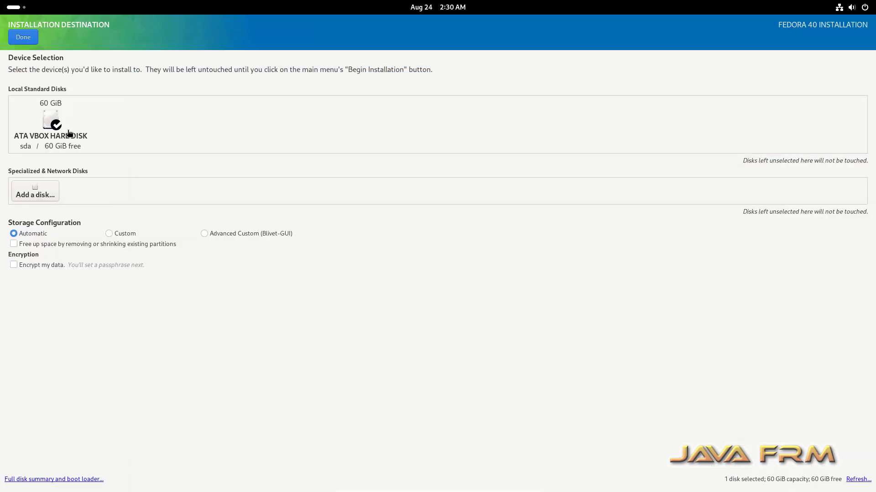
click(58, 134)
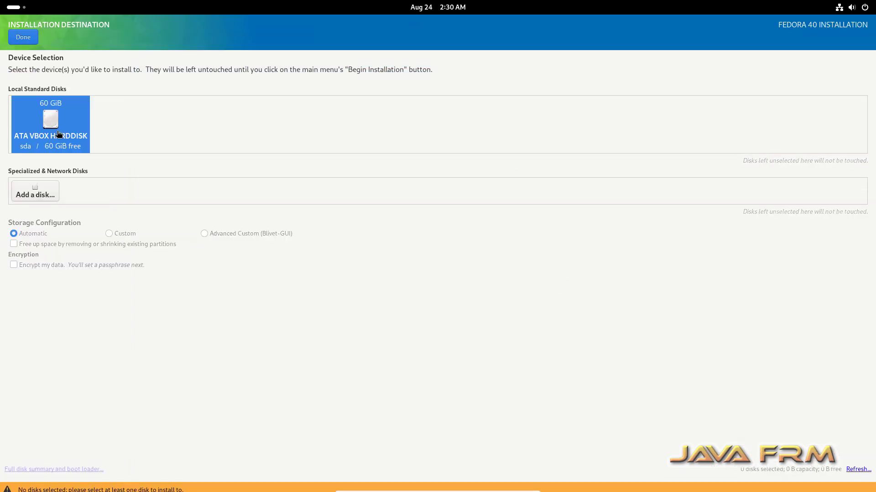
click(24, 39)
click(458, 279)
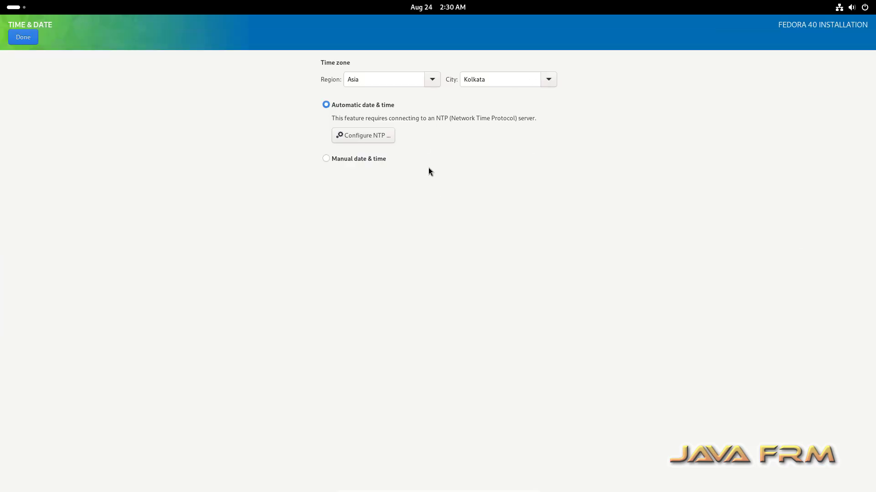
click(20, 39)
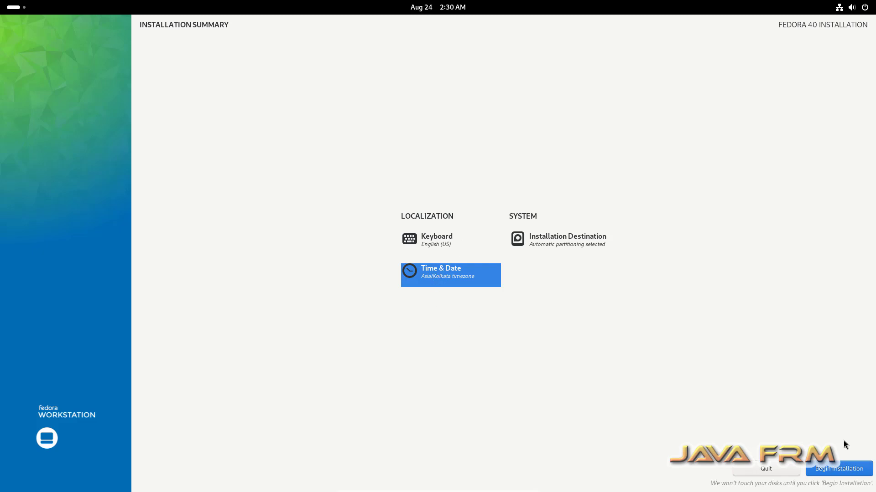
Run the Fedora installation to completion and power off the virtual machine
click(846, 469)
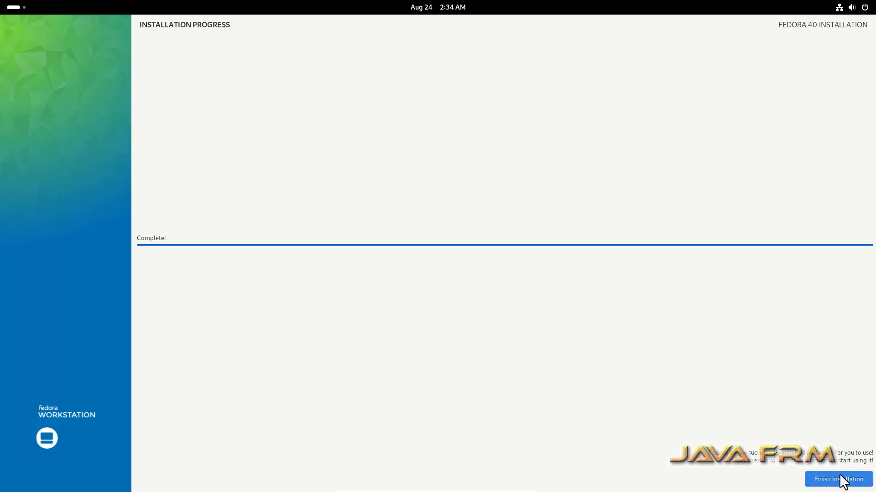
click(842, 479)
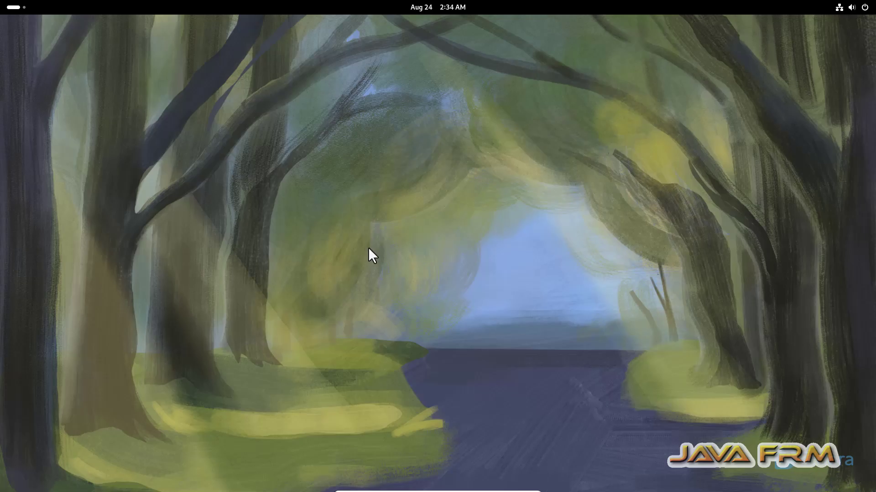
click(864, 8)
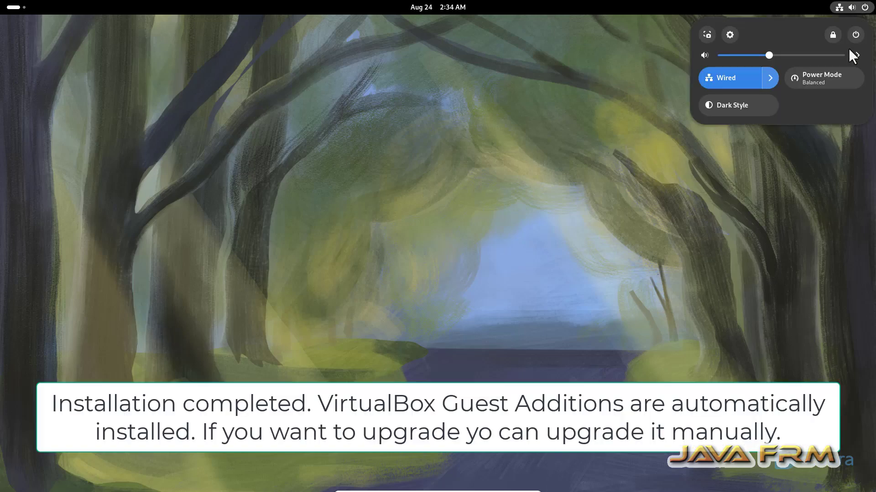
click(854, 36)
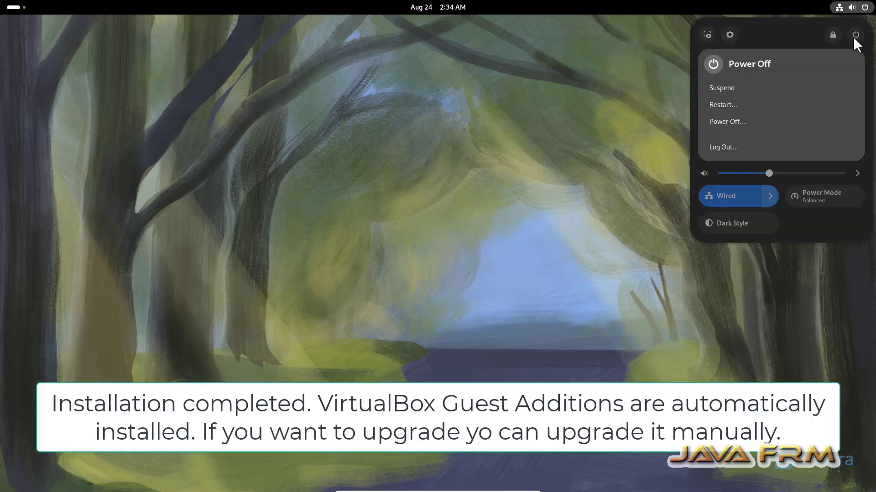
click(737, 123)
click(478, 275)
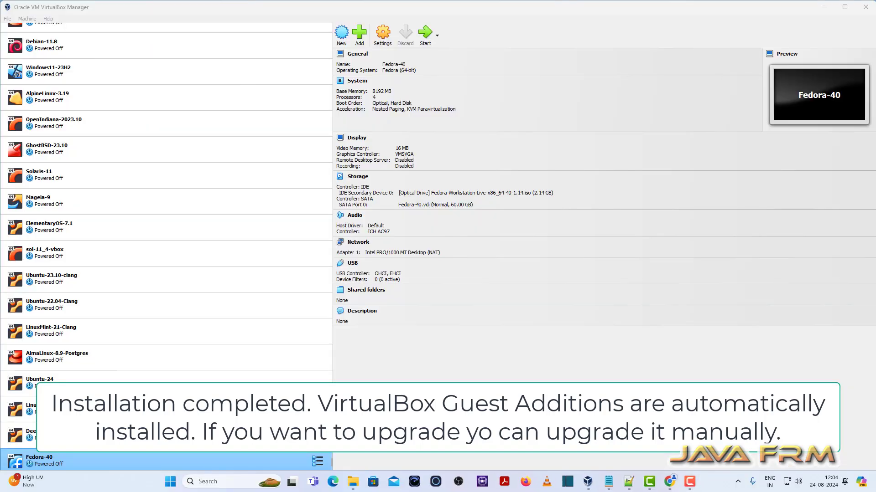
Move Hard Disk above Optical in the Fedora-40 machine's boot order and save the settings
click(384, 34)
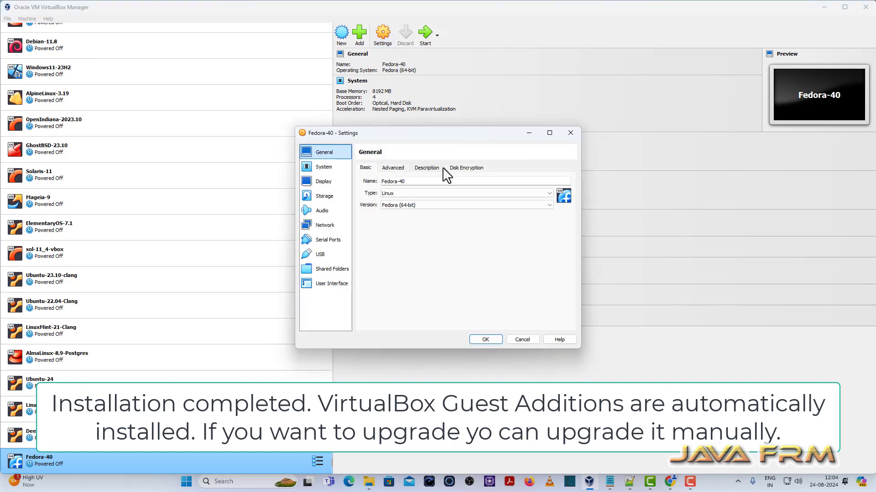
click(324, 168)
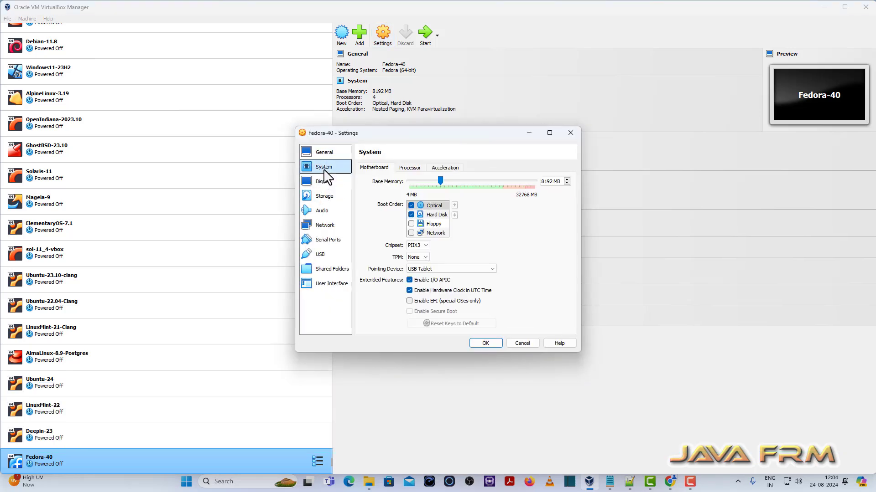
click(437, 215)
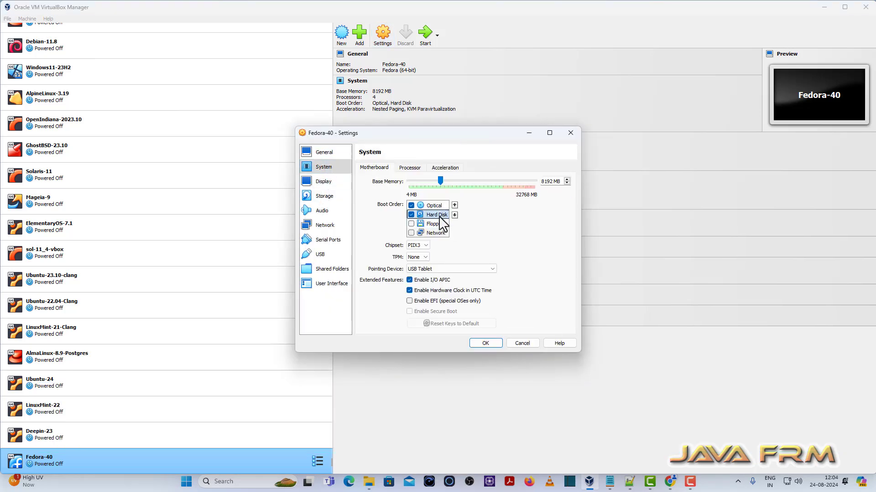
click(455, 206)
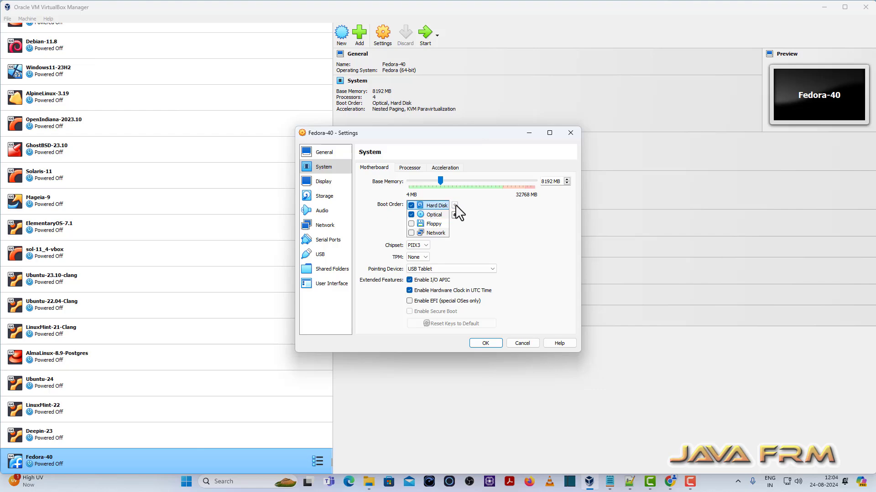
click(486, 343)
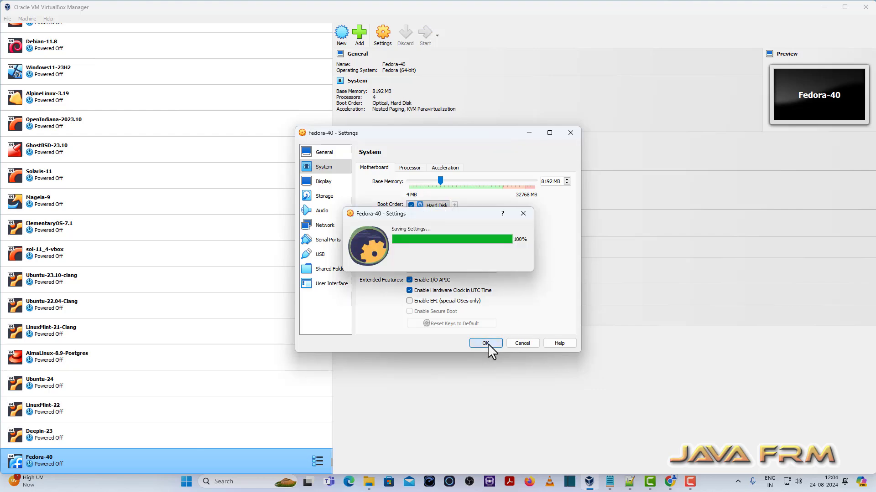
Set both Shared Clipboard and Drag'n'Drop to Bidirectional in the Fedora-40 machine's settings
click(383, 33)
click(391, 169)
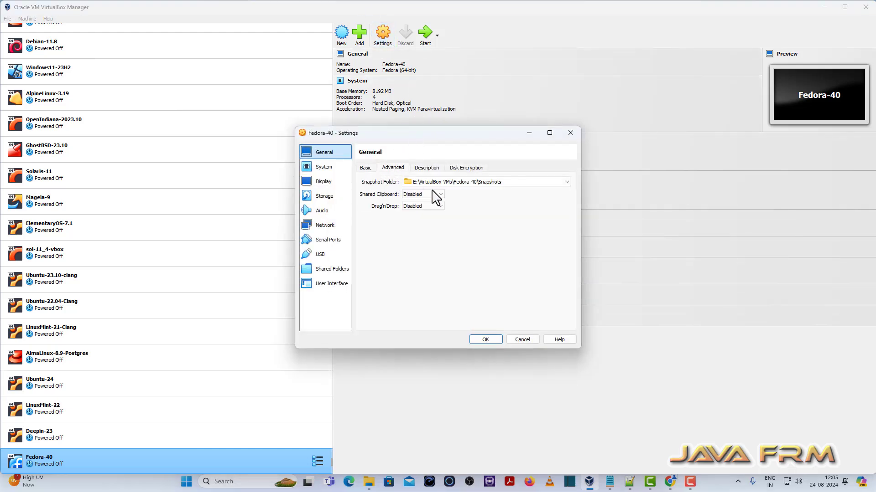
click(421, 197)
click(419, 222)
click(416, 206)
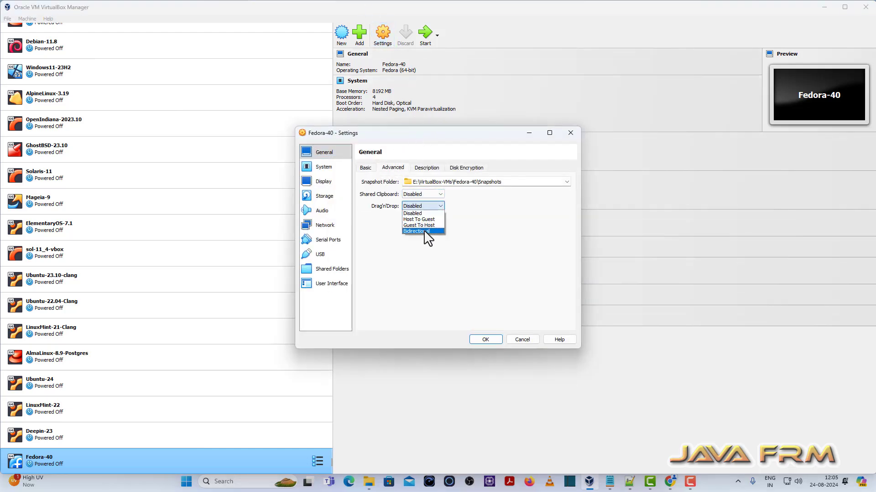
click(423, 230)
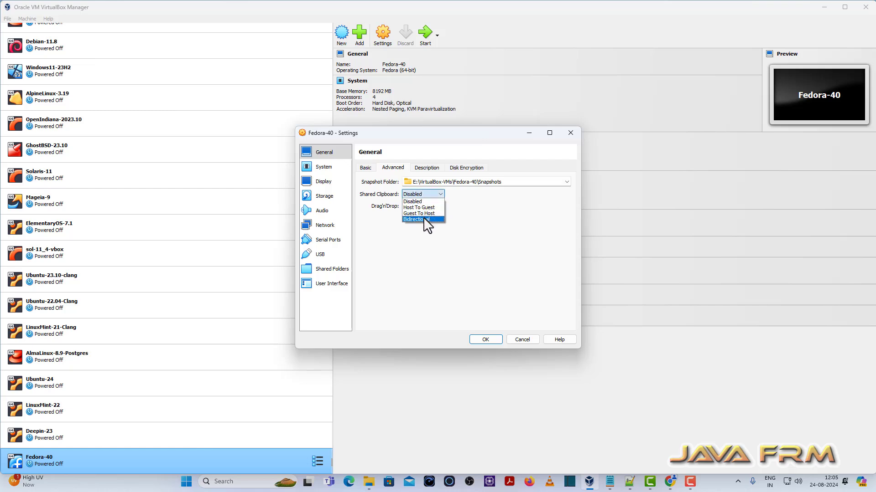
click(423, 219)
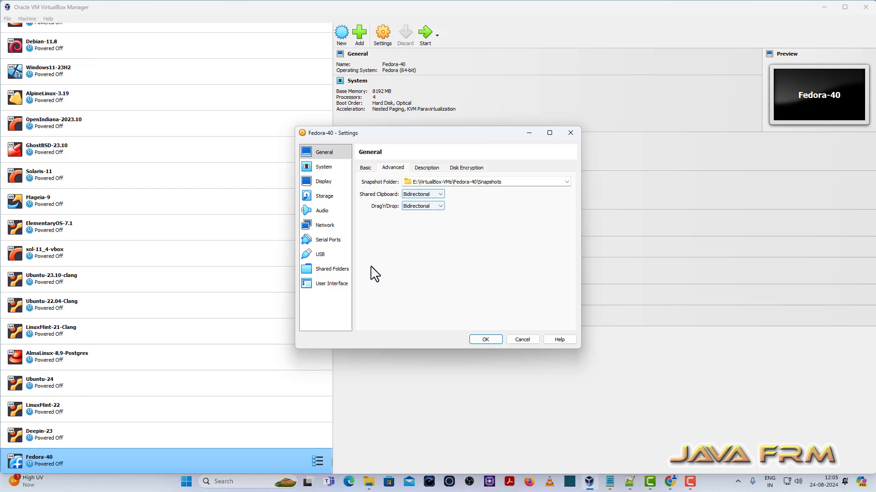
Add the host folder D:\Linux-ISO-2022 as a shared folder of the Fedora-40 machine and save the settings
click(329, 269)
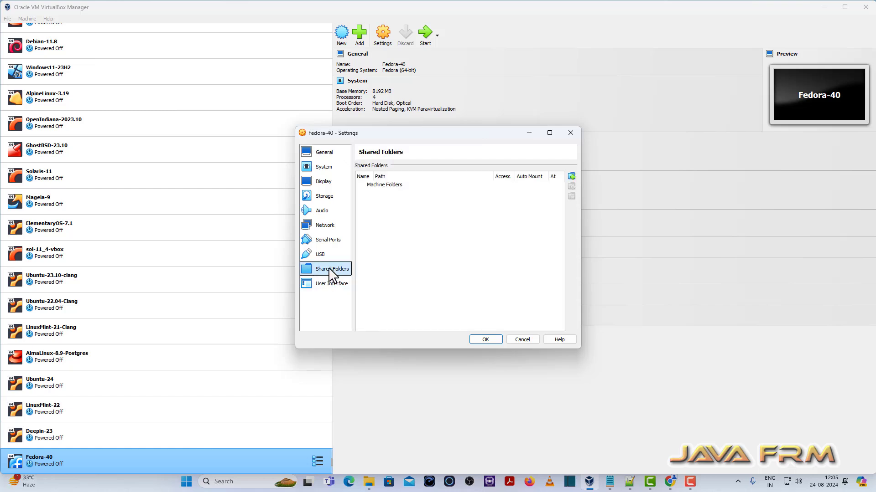
click(571, 176)
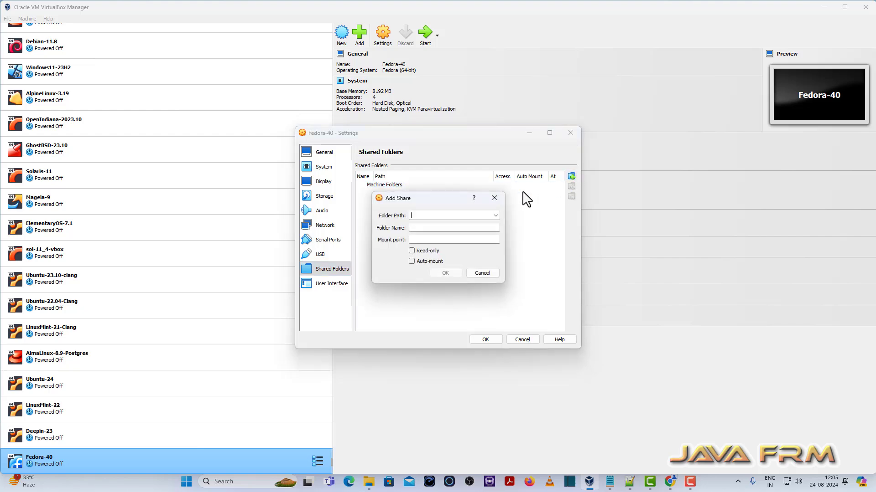
click(496, 216)
click(443, 231)
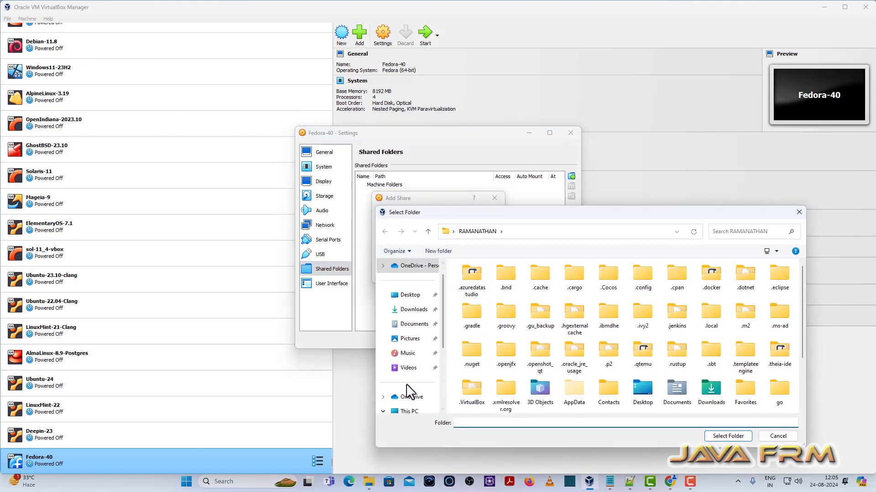
scroll(407, 391, down, 3)
click(407, 310)
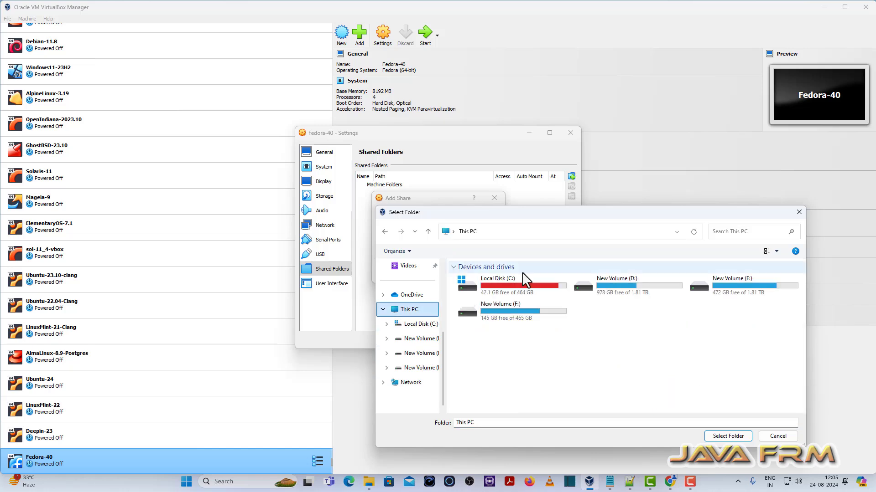
double_click(589, 294)
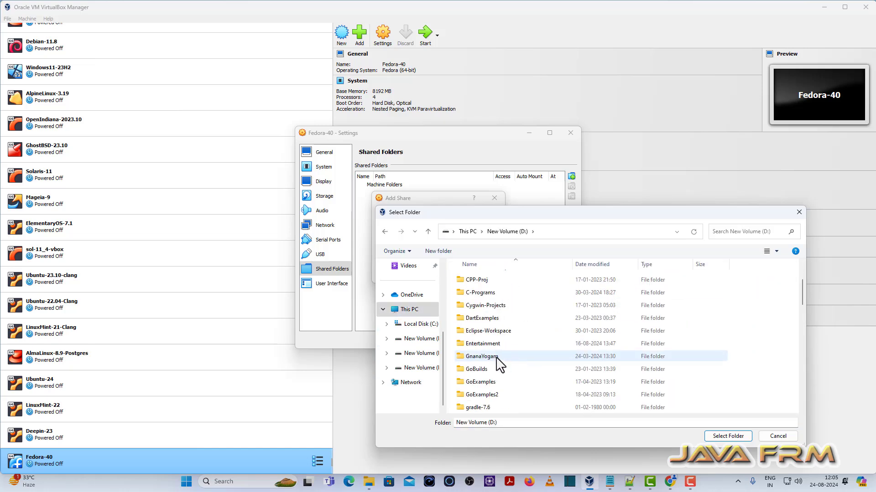
scroll(497, 363, down, 5)
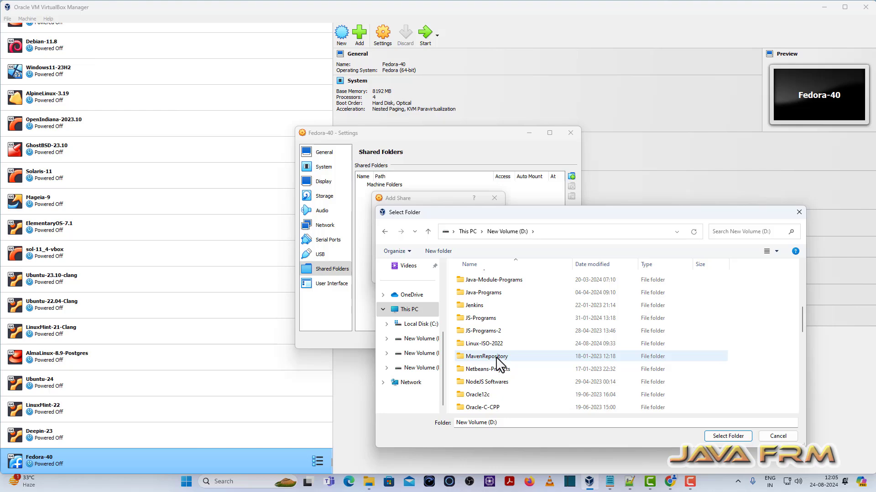
click(494, 345)
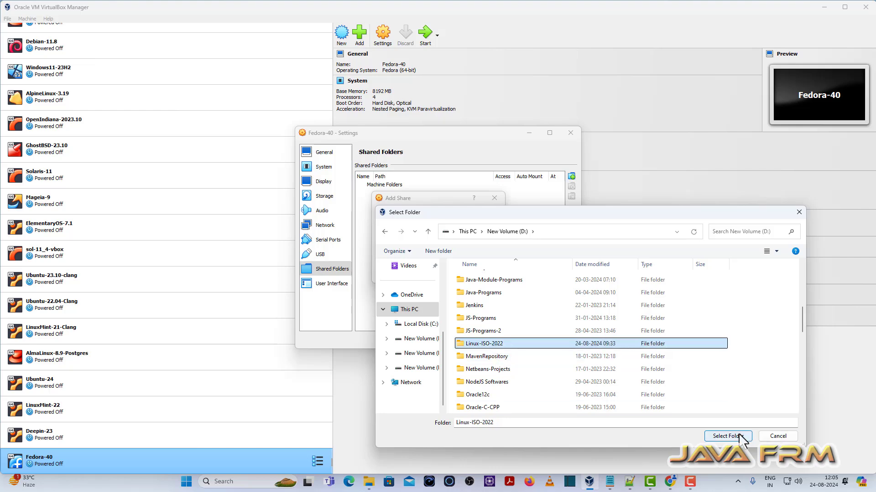
click(711, 436)
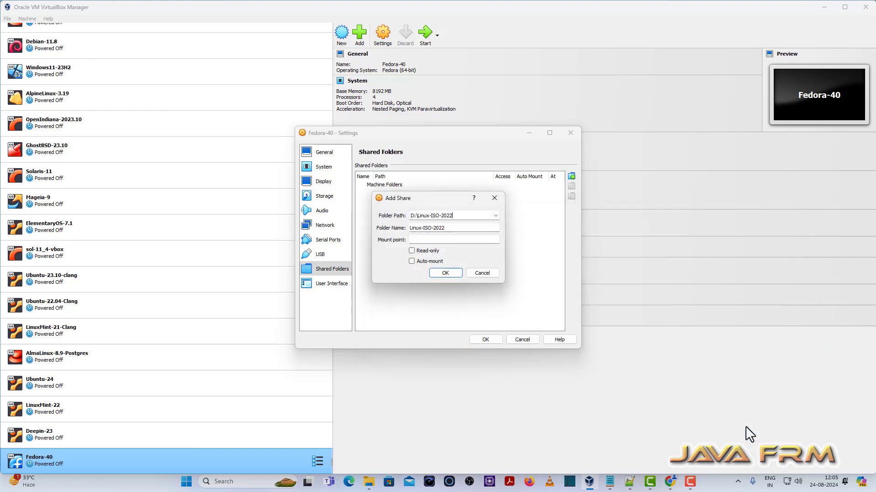
click(445, 273)
click(497, 340)
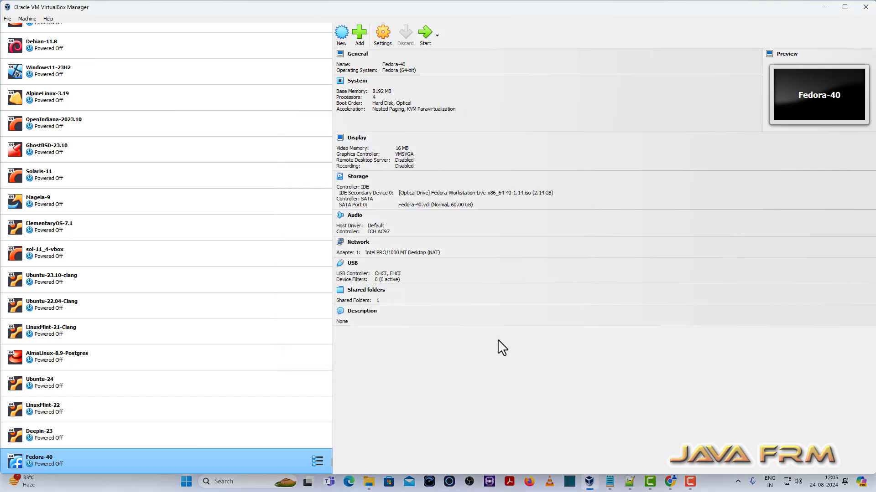
Start the Fedora-40 machine in full-screen mode and clear its notifications
click(424, 37)
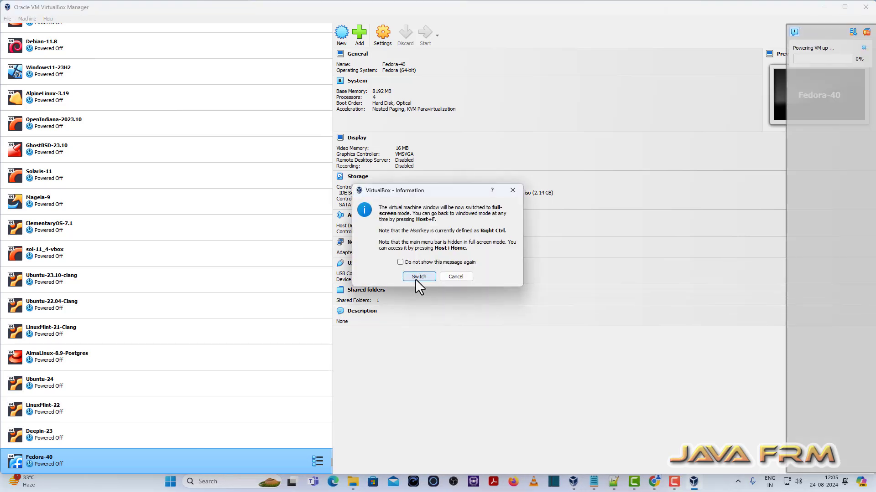
click(416, 276)
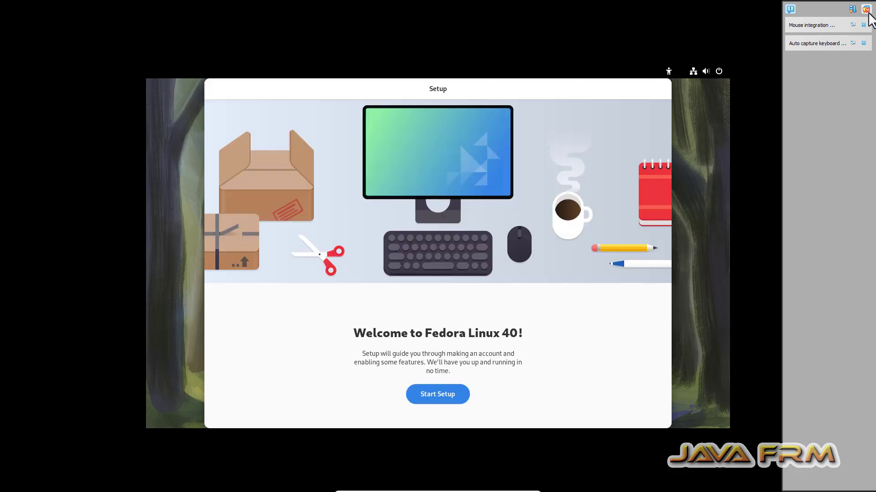
click(866, 9)
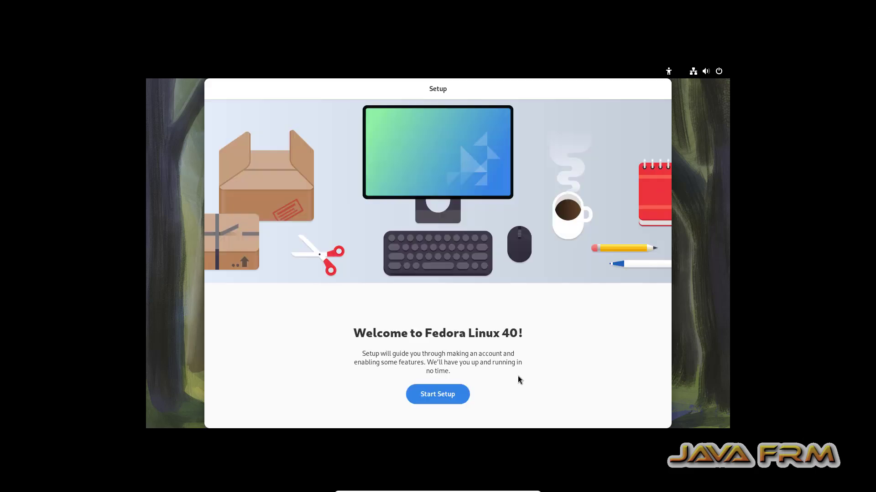
Start the Fedora setup, turn off Automatic Problem Reporting, and enable third-party repositories, continuing to the About You page
click(448, 394)
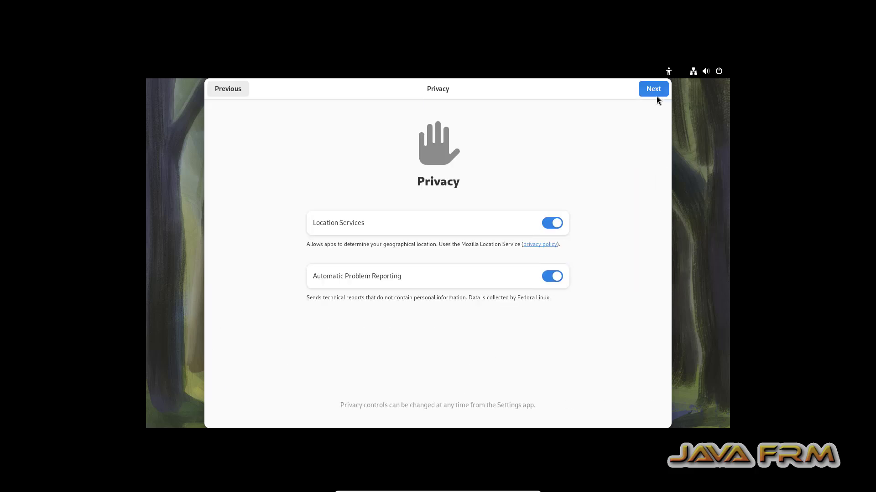
click(552, 276)
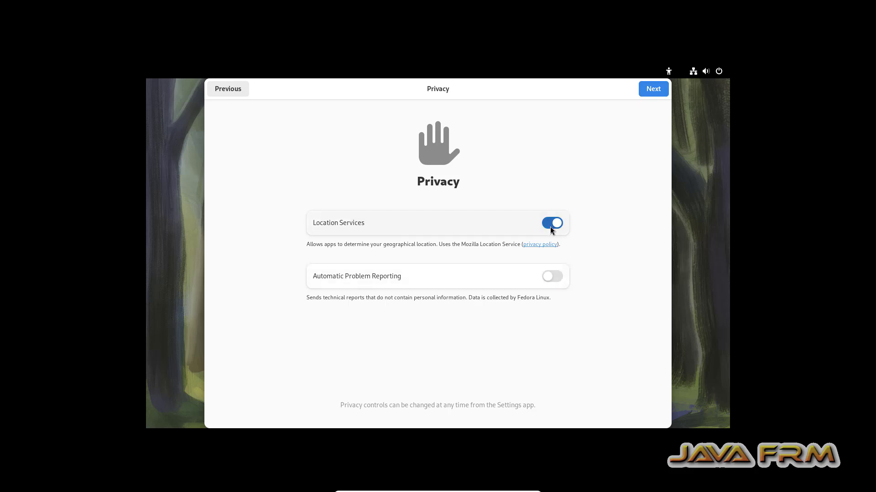
click(656, 90)
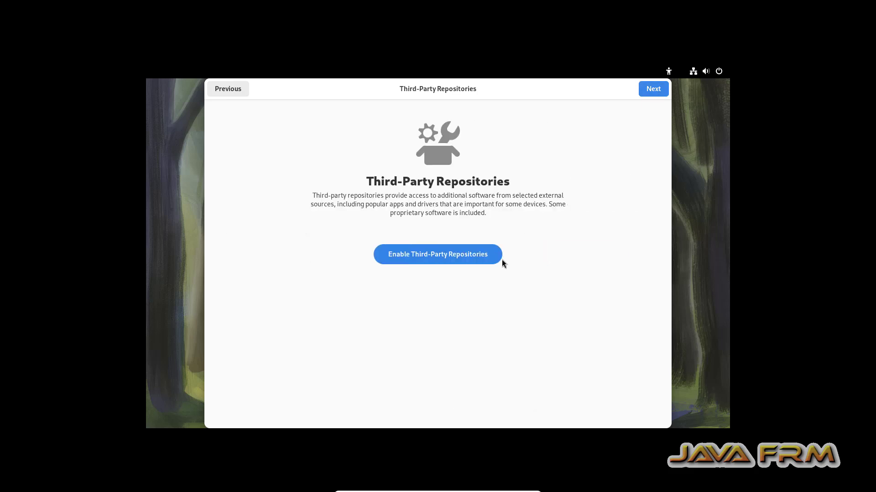
click(422, 260)
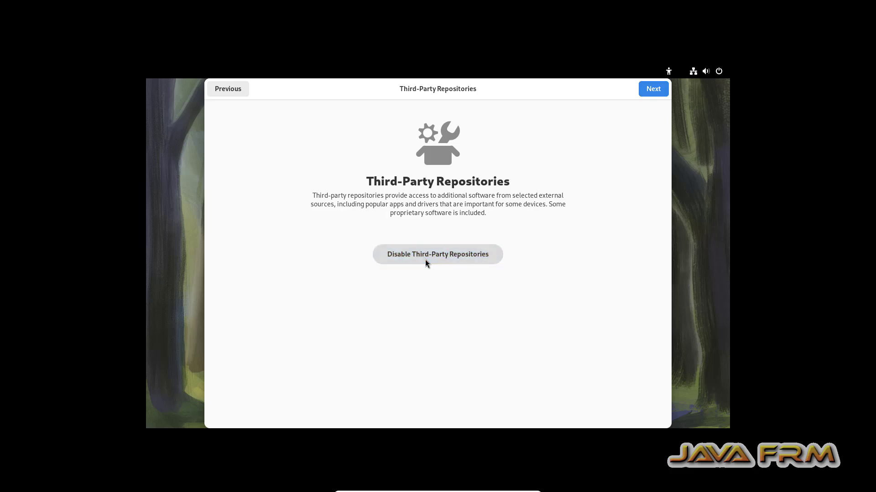
click(654, 92)
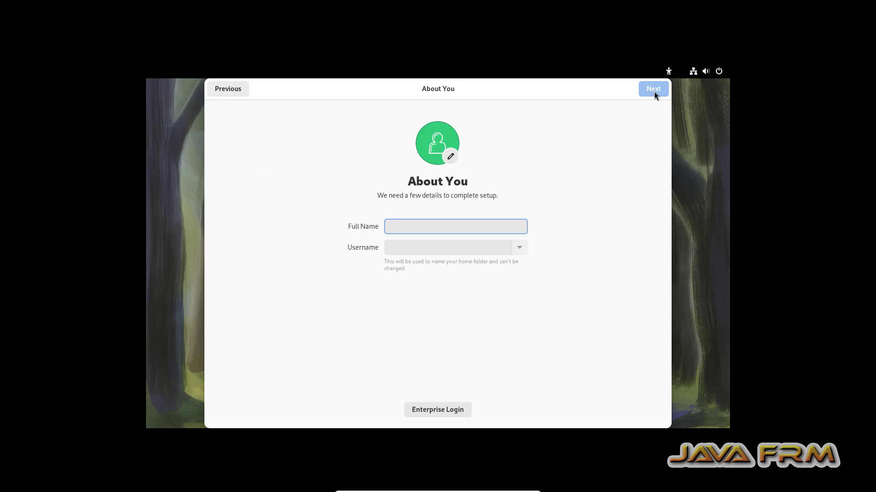
Create the javafrm user account with a confirmed password, and finish Fedora's setup, skipping the welcome tour
text(javafrm)
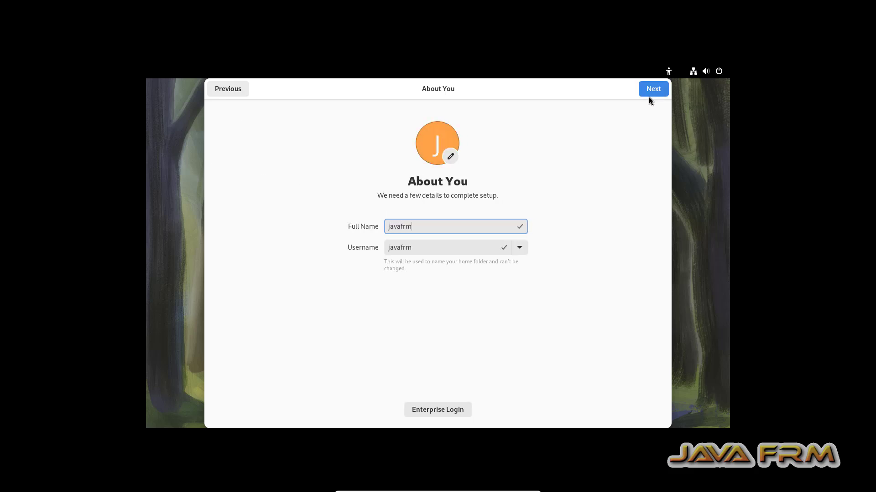
click(654, 93)
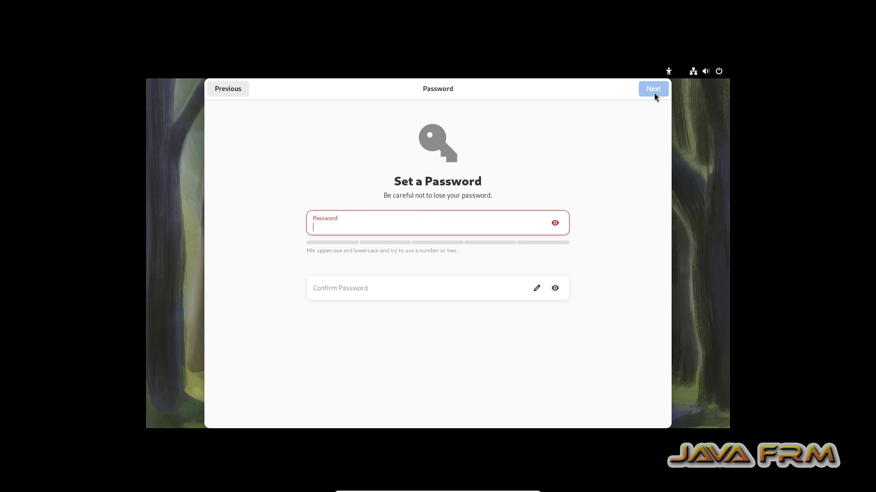
text(jav)
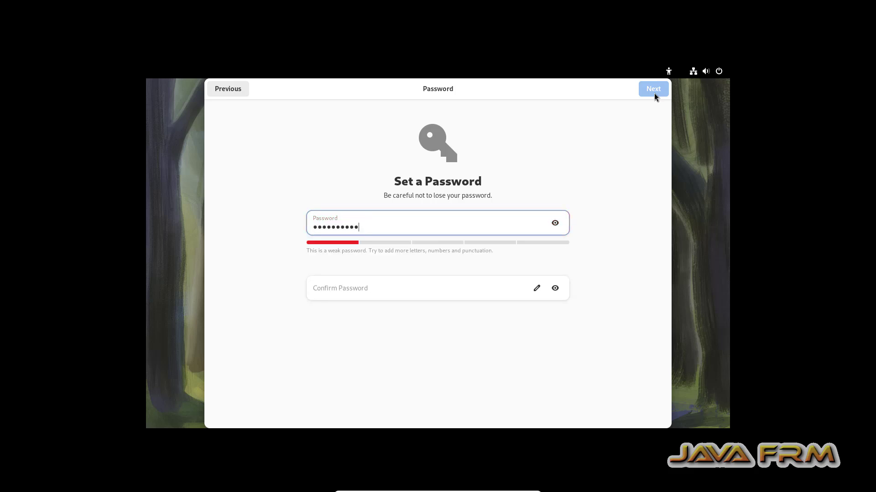
click(350, 287)
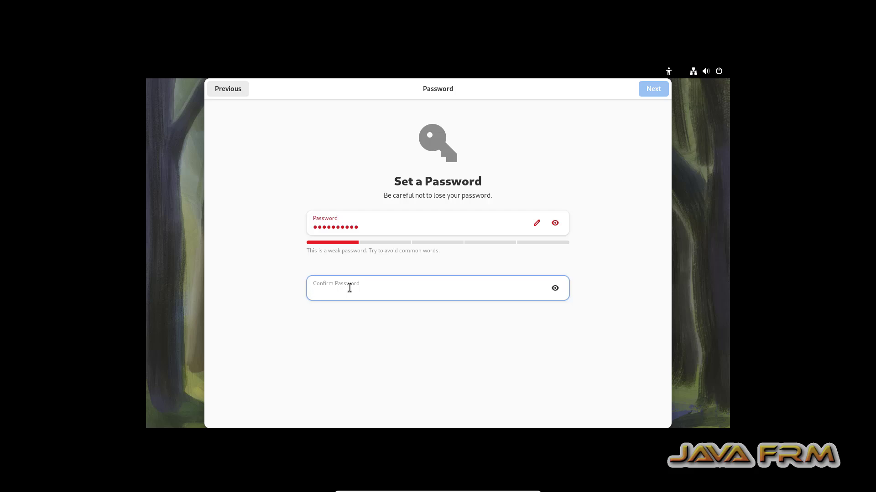
text(••••••••••)
click(652, 92)
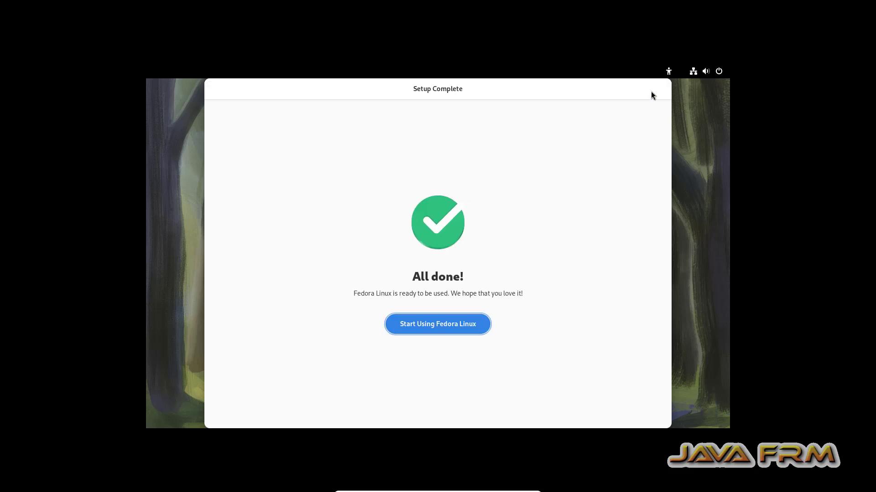
click(445, 325)
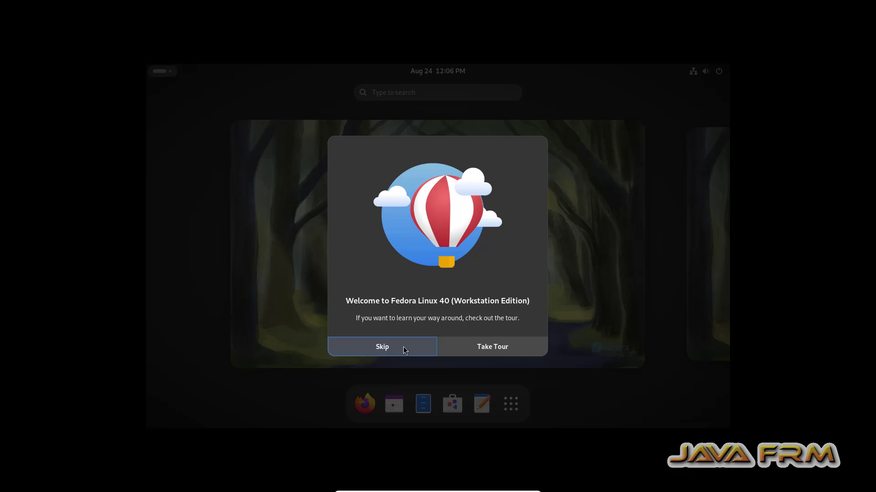
click(404, 348)
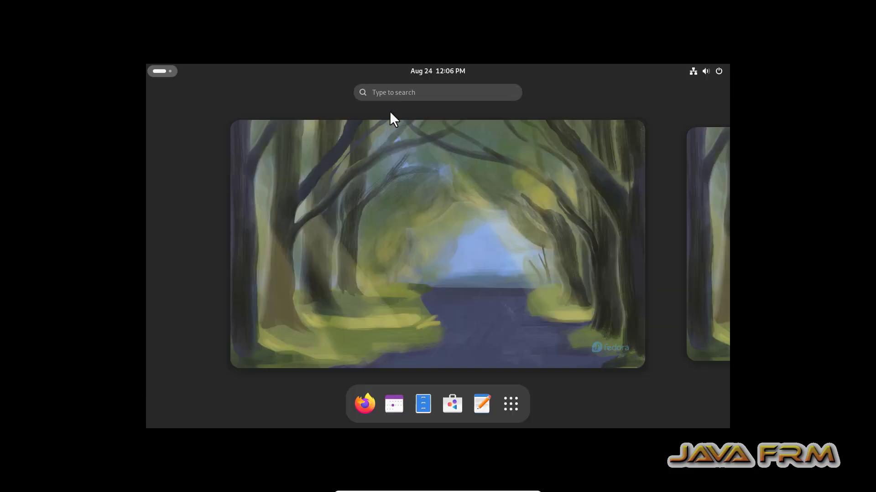
Set Fedora's display resolution to 1920 × 1080 (16:9), keep the change, and close the Settings window
click(412, 94)
text(d)
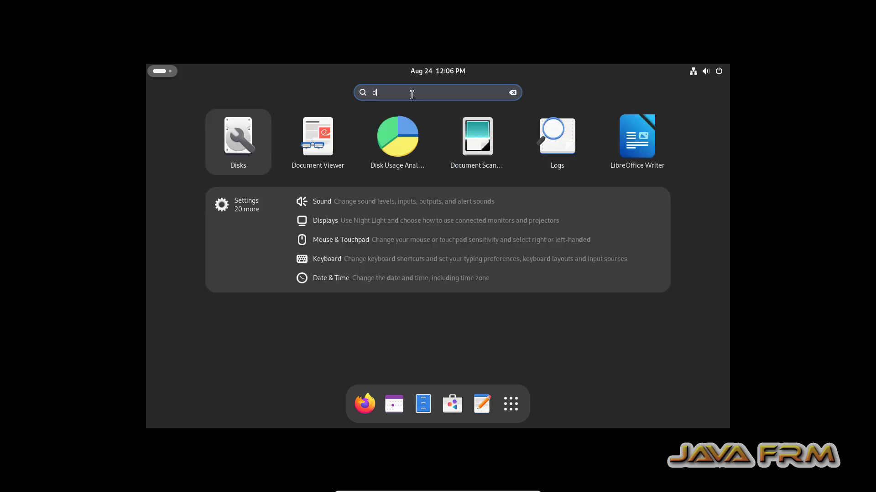
text(ispla)
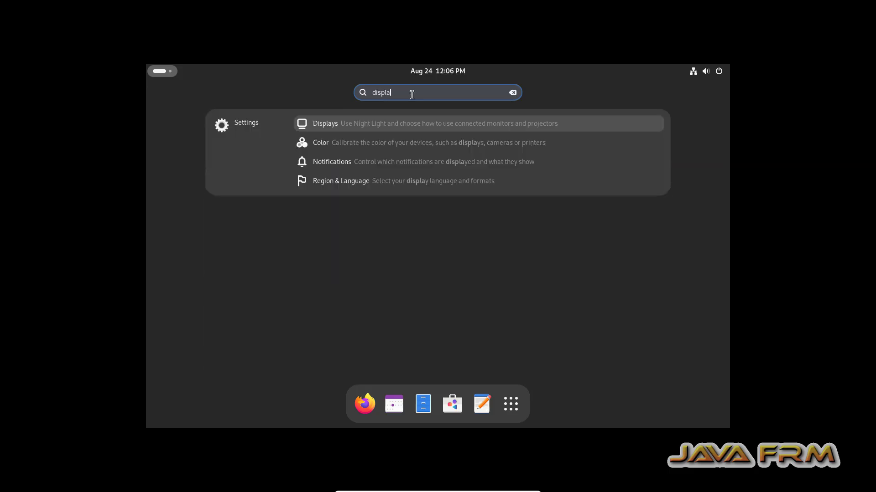
click(347, 127)
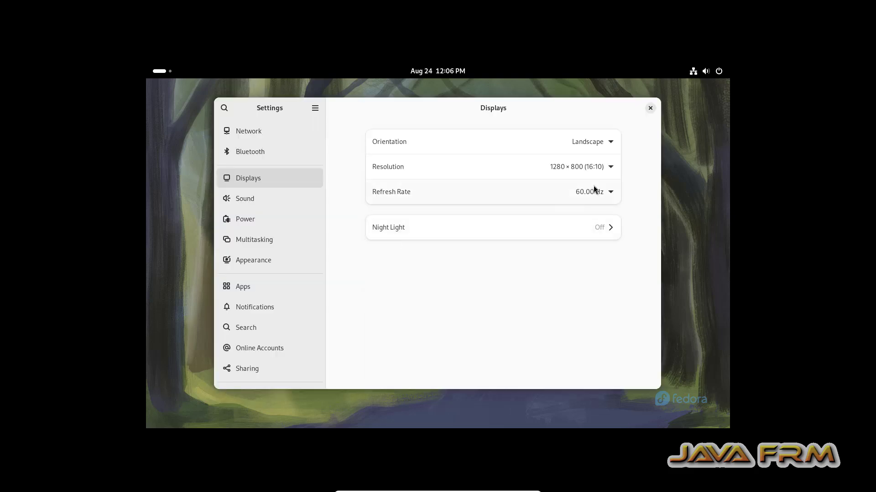
click(603, 171)
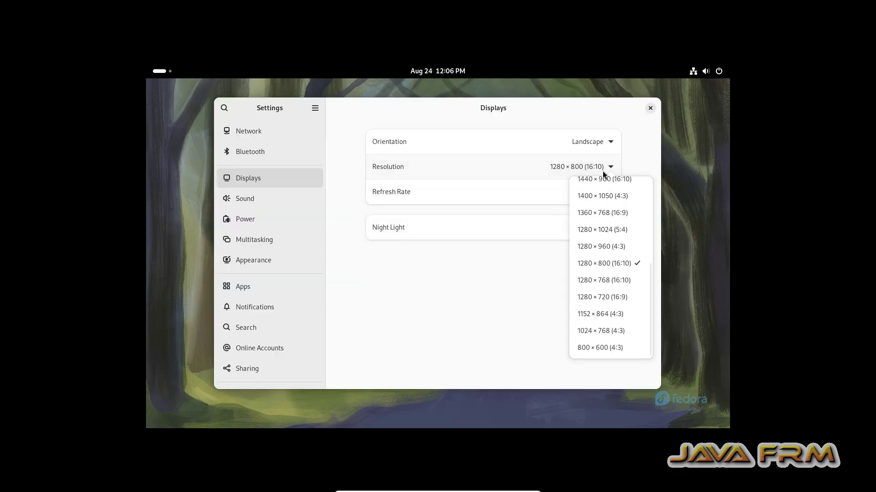
scroll(610, 252, up, 3)
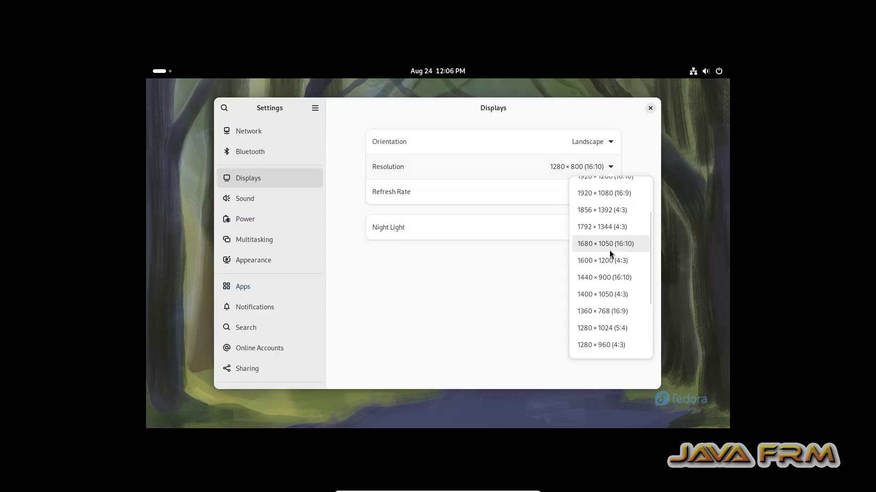
click(606, 198)
click(646, 111)
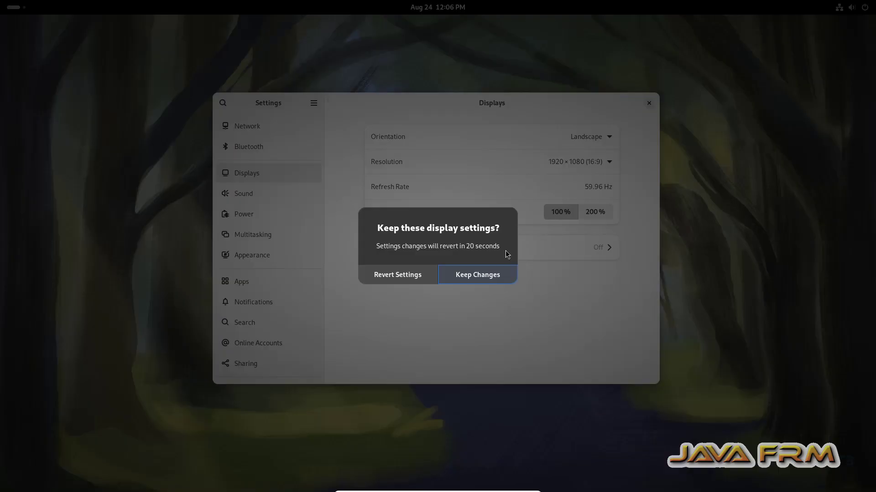
click(485, 276)
click(648, 103)
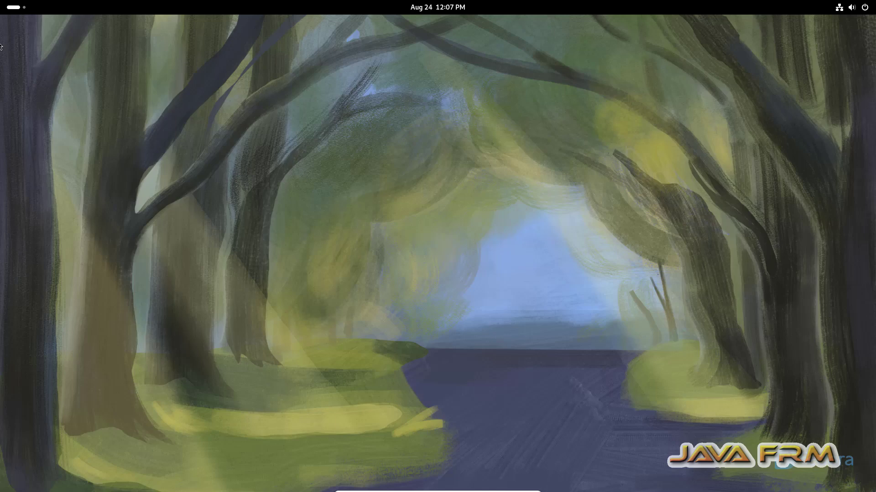
Open Fedora's Text Editor and write "Welcome to Fedora 40 Workstation" in a new document
click(18, 11)
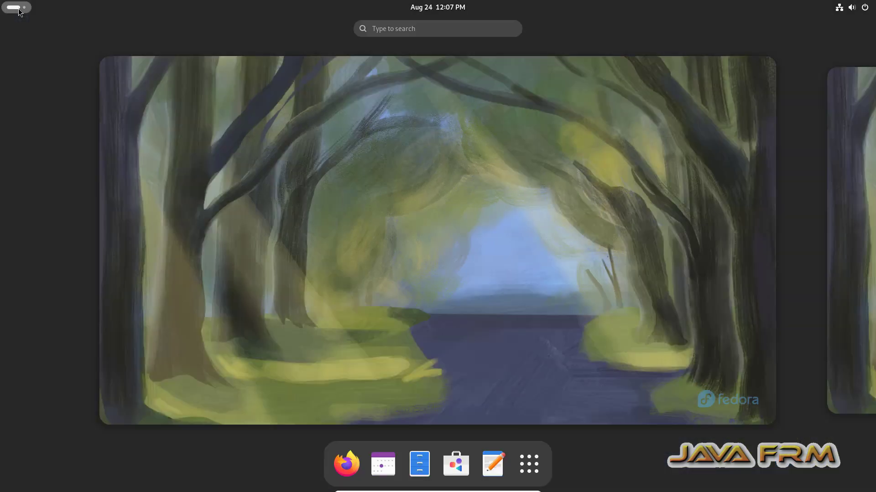
text(text)
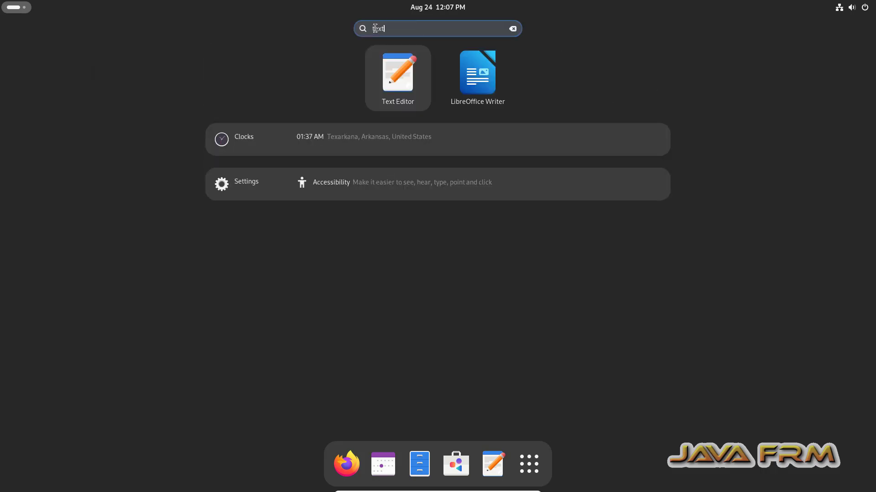
click(399, 86)
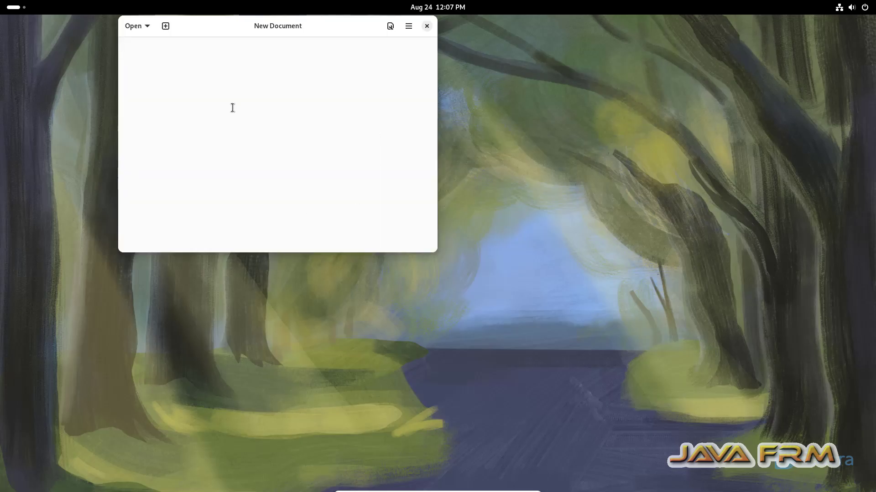
text(Welcome to Fedor)
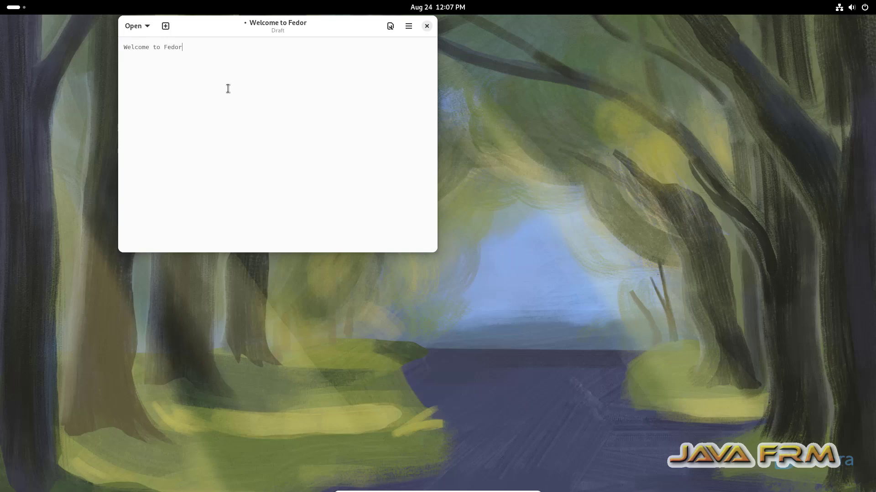
text(a 40 W)
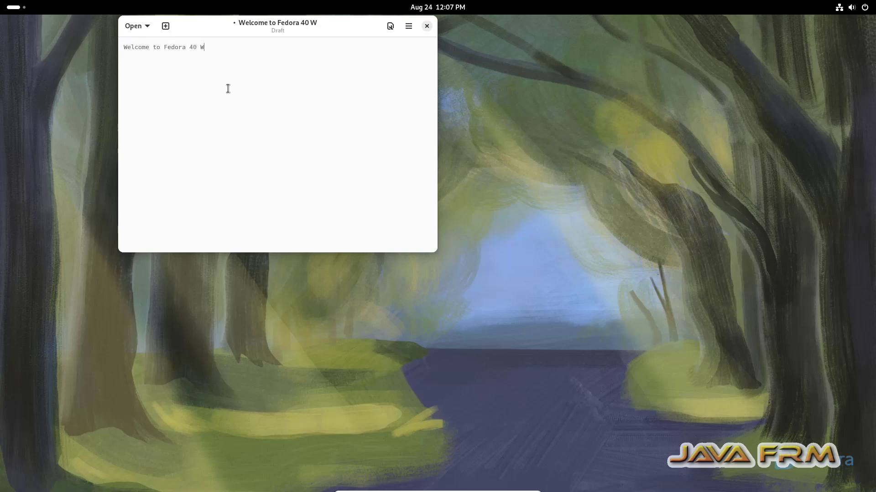
text(orkstation)
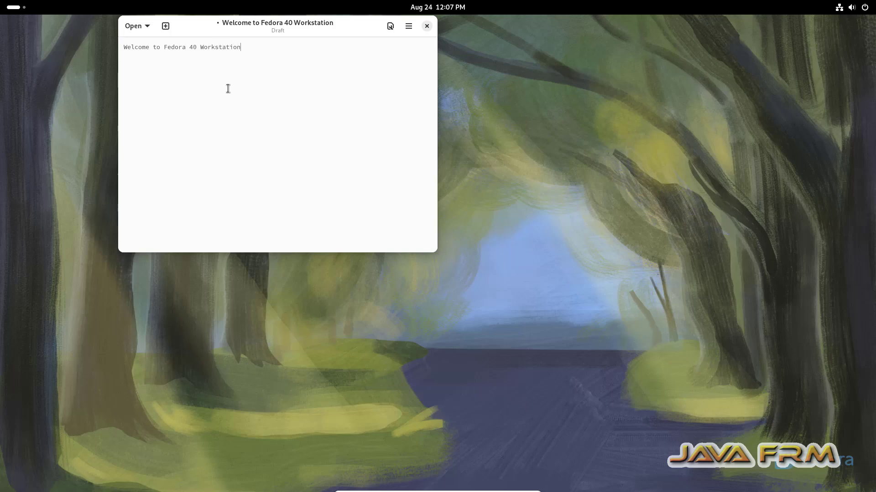
Copy the line "Welcome to Fedora 40 Workstation" and paste it at the end of the open Notepad++ file on the Windows host, after a blank line
triple_click(250, 47)
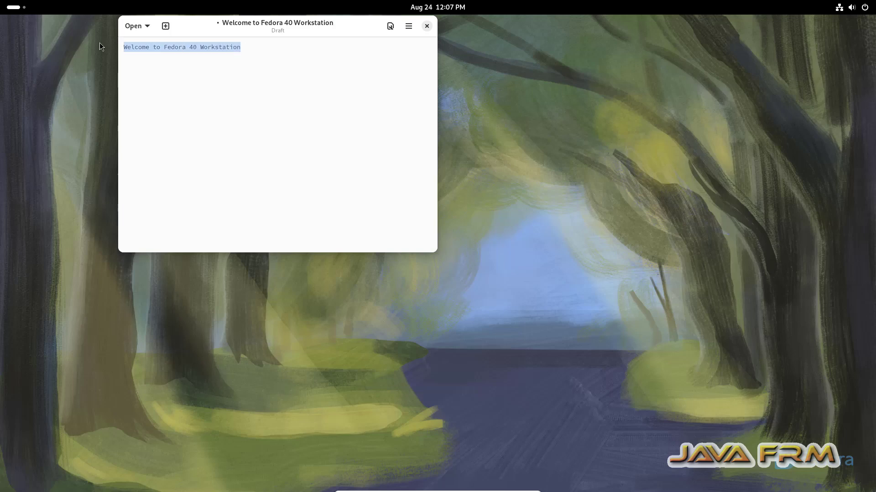
right_click(162, 47)
click(195, 72)
click(511, 488)
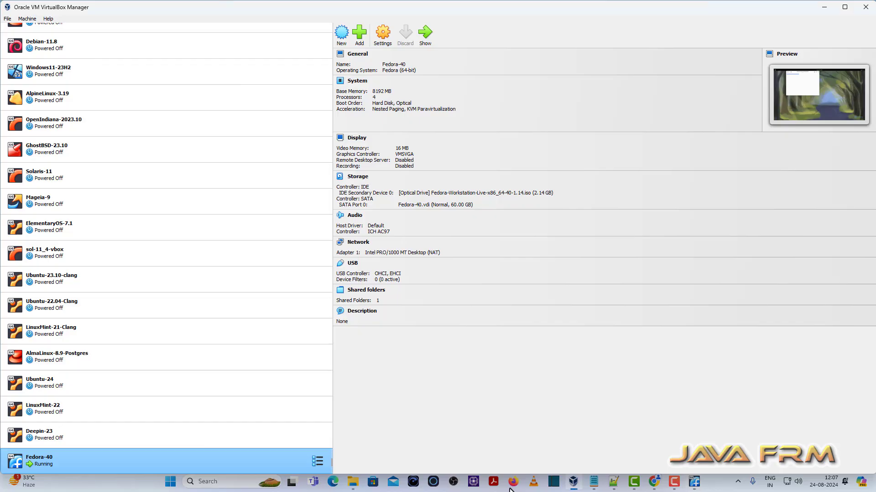
click(614, 481)
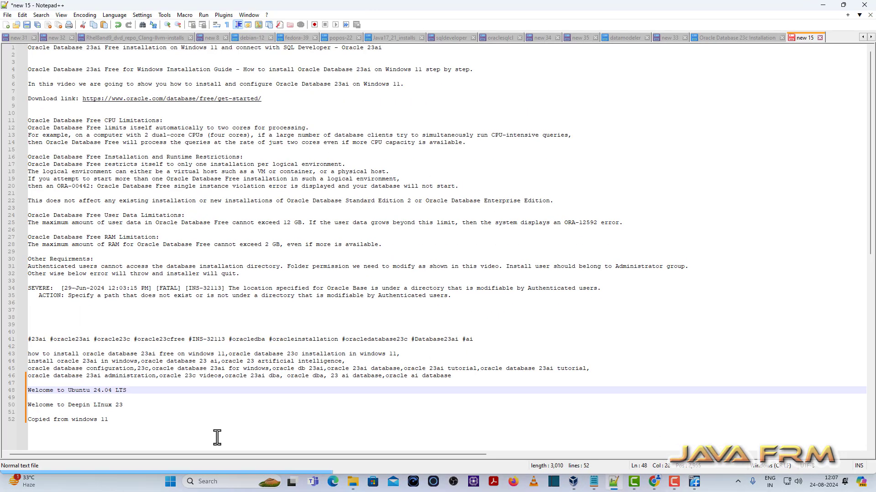
click(116, 419)
key(Return)
key(Return)
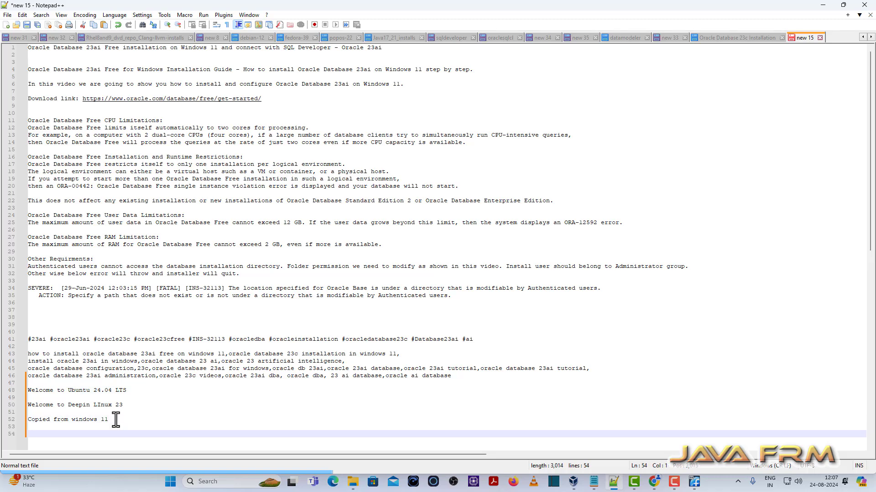
key(ctrl+v)
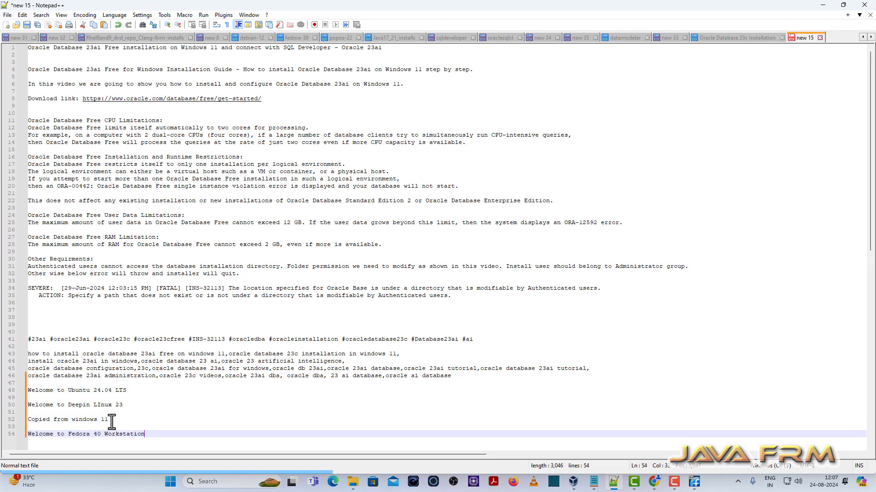
Copy "Copied from windows 11" from Notepad++ into the Fedora text document below the welcome line, and close the editor, discarding the document
mouse_move(112, 420)
mouse_down()
mouse_move(28, 420)
mouse_move(113, 419)
mouse_up()
right_click(113, 420)
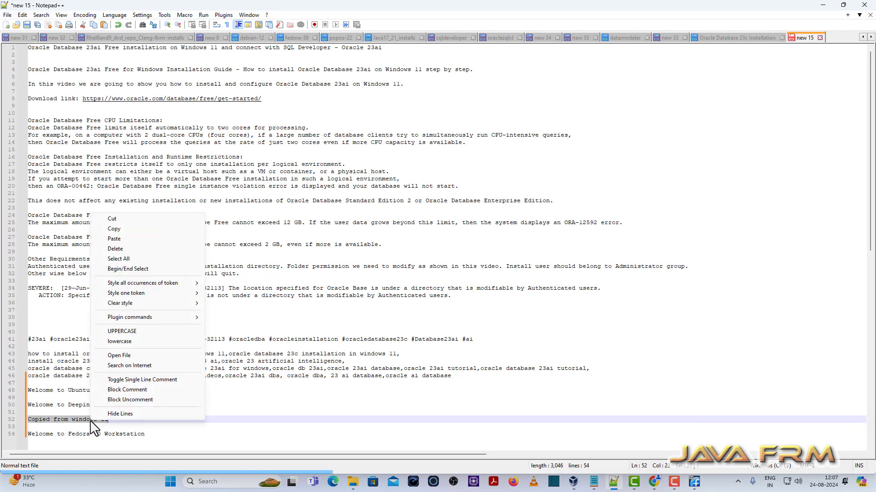
click(127, 230)
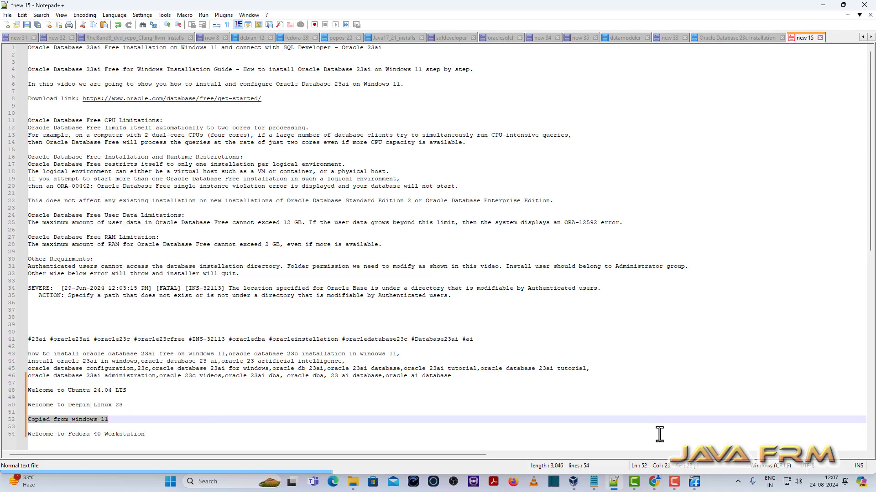
click(694, 482)
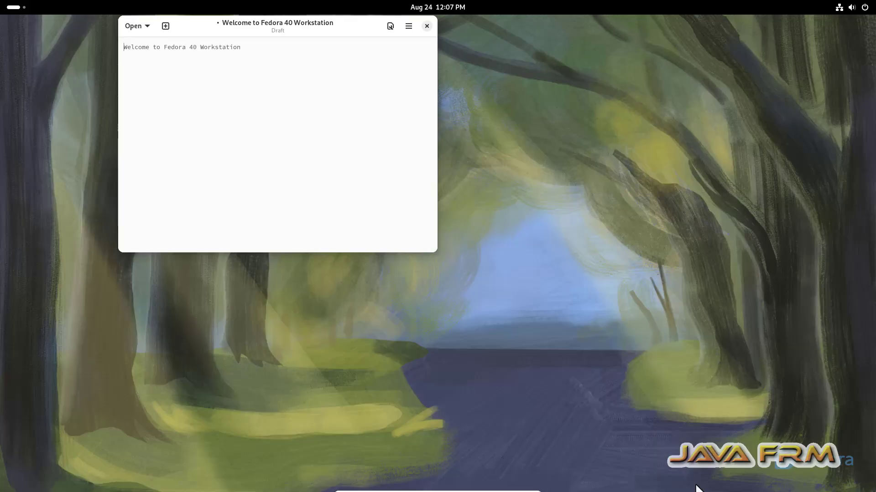
click(245, 48)
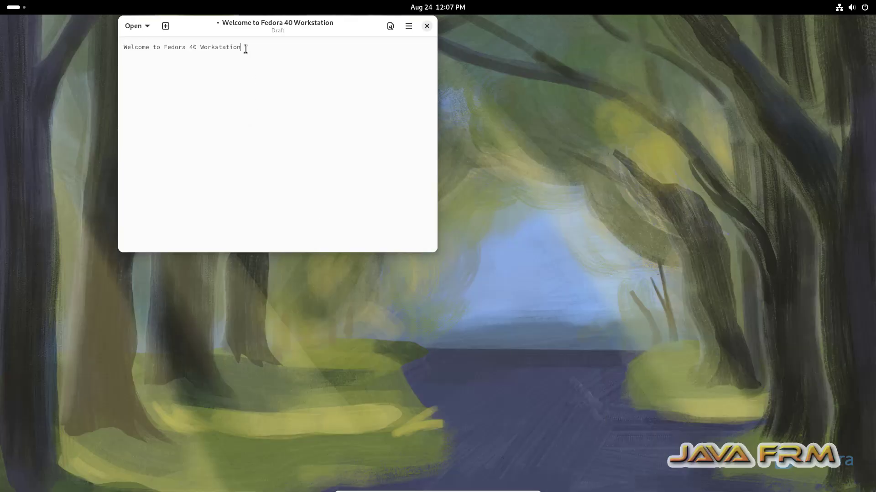
right_click(221, 67)
click(258, 109)
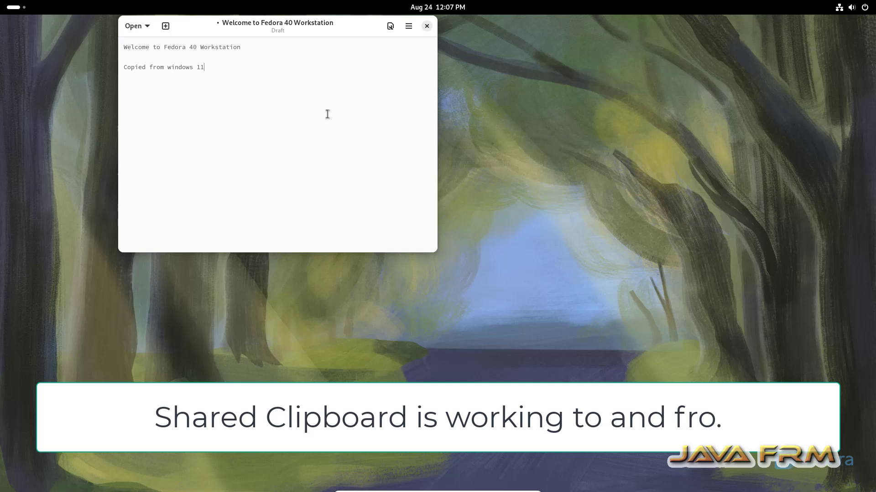
click(427, 27)
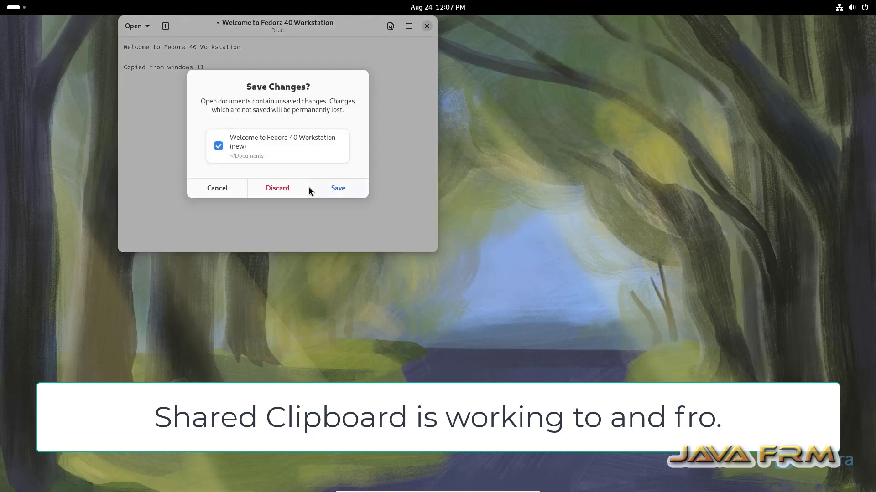
click(277, 190)
Open the Files app in Fedora, maximize its window, and switch the virtual machine from full-screen to windowed mode
click(14, 7)
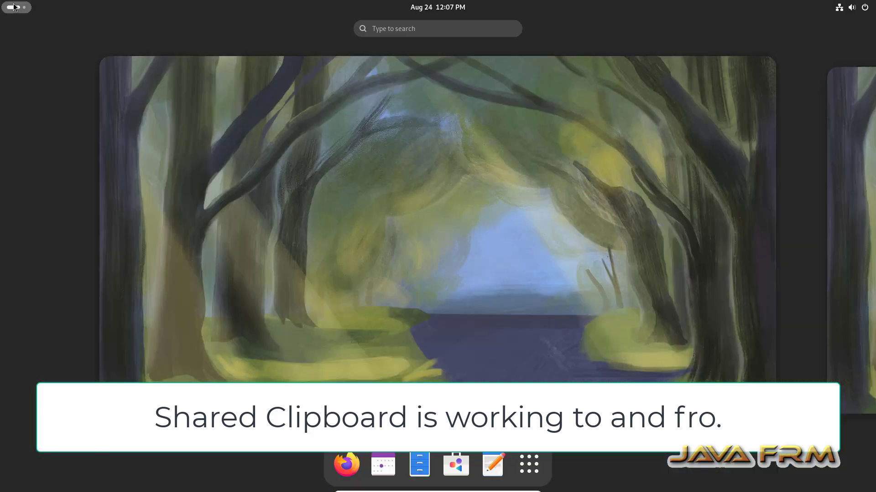
click(415, 465)
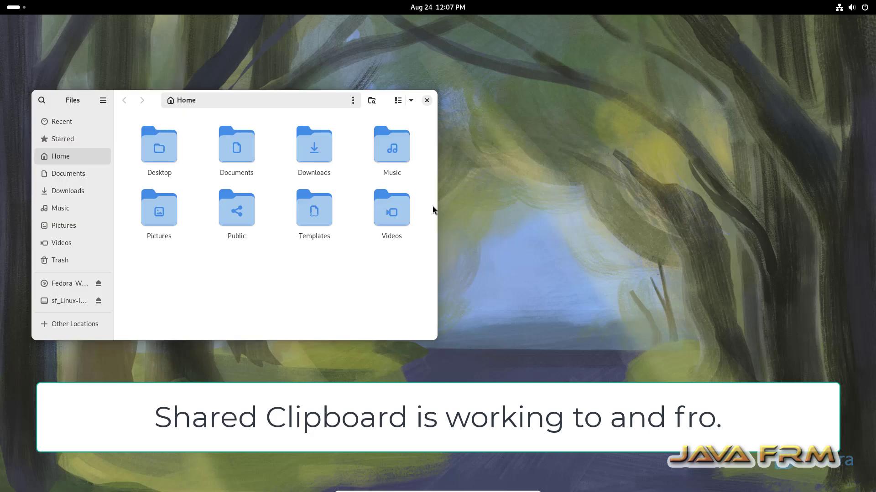
double_click(383, 100)
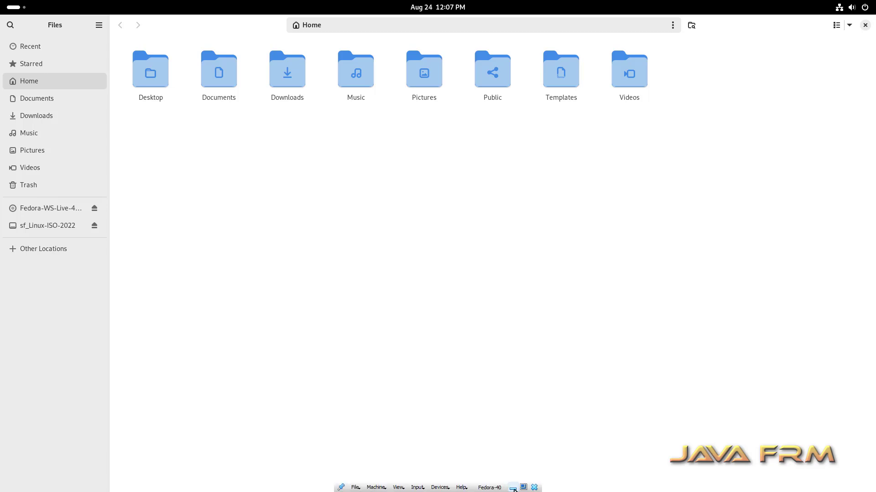
click(524, 488)
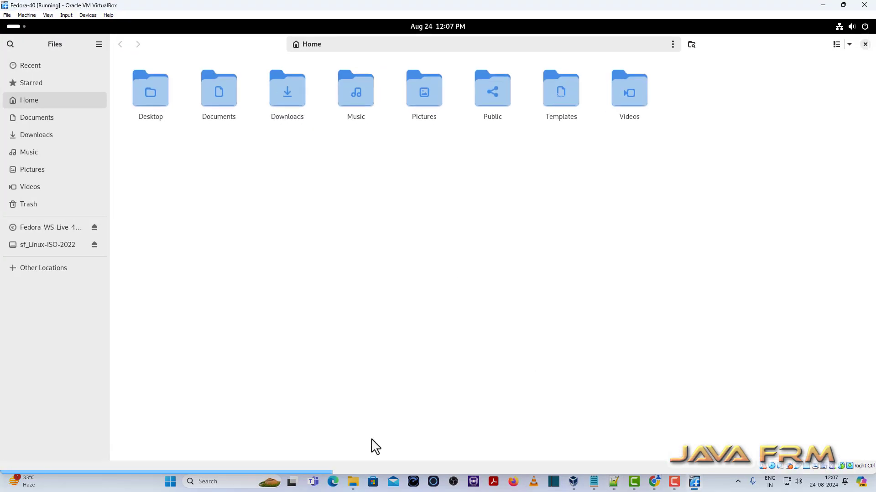
Open the host folder CamtasiaOutput > 2024 > Amazon Corretto 17 installation on RHEL 9 and place the unmaximized Fedora-40 window beside its files
click(353, 484)
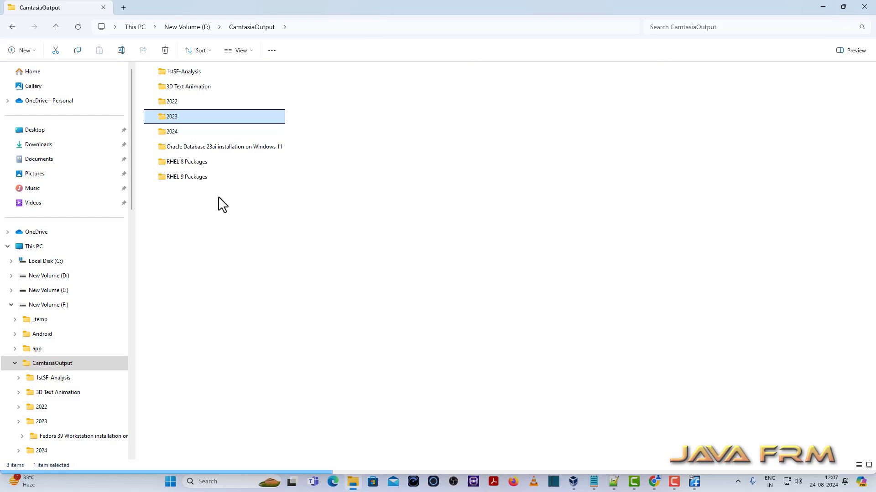
double_click(173, 131)
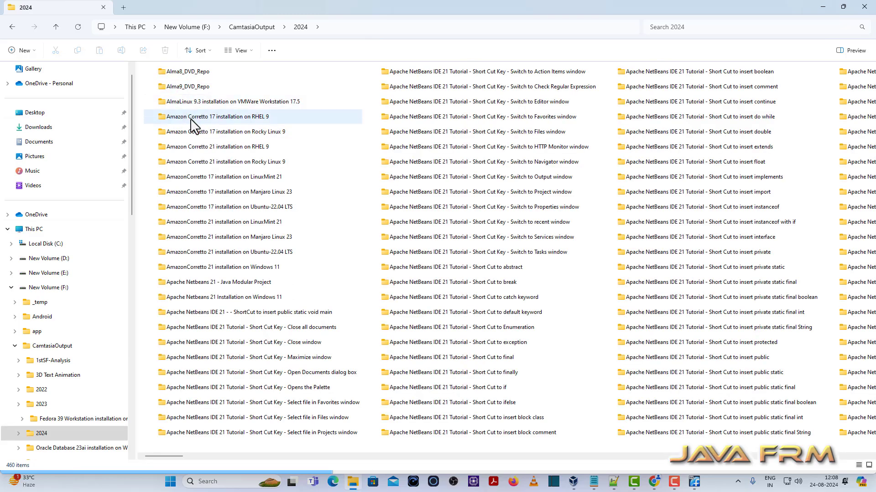
double_click(190, 118)
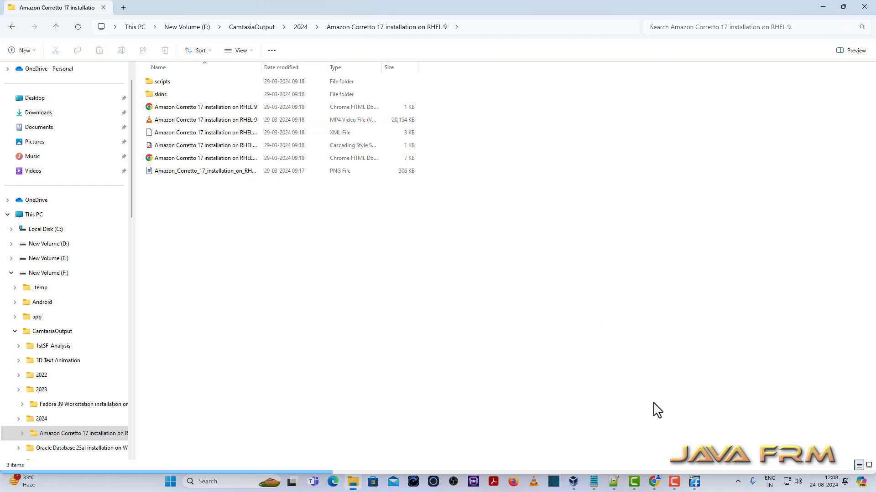
click(694, 489)
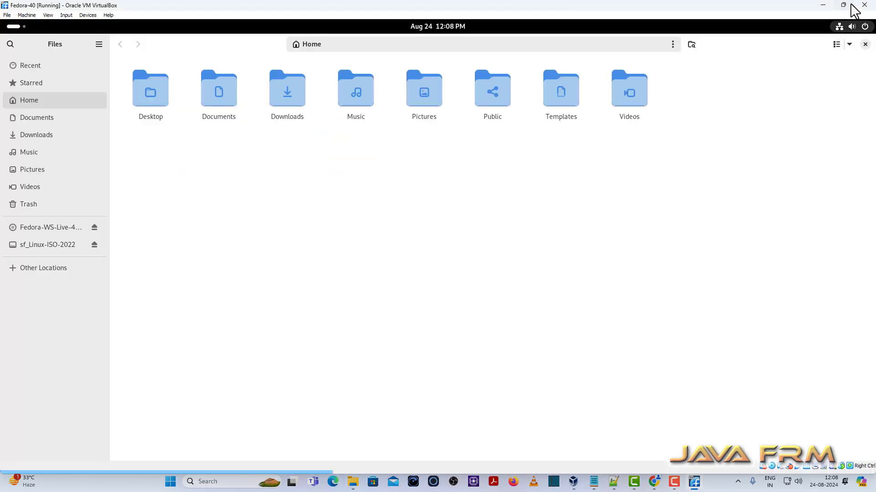
click(843, 7)
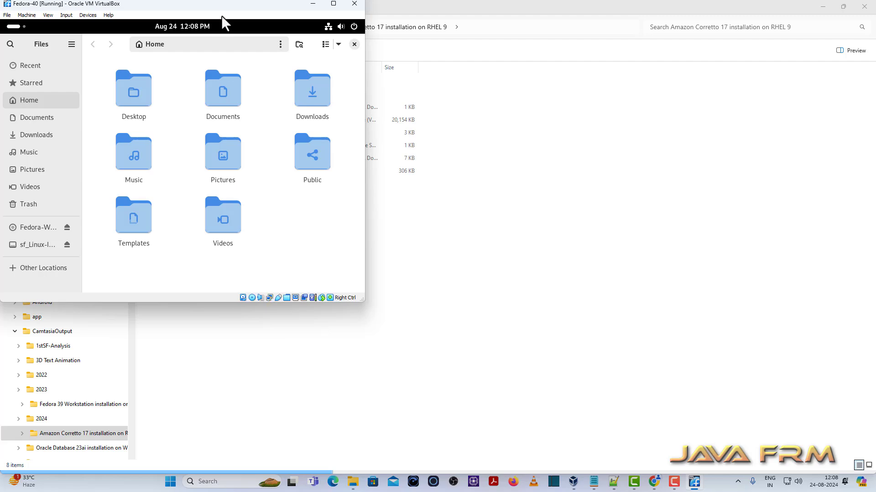
drag(222, 6, 616, 75)
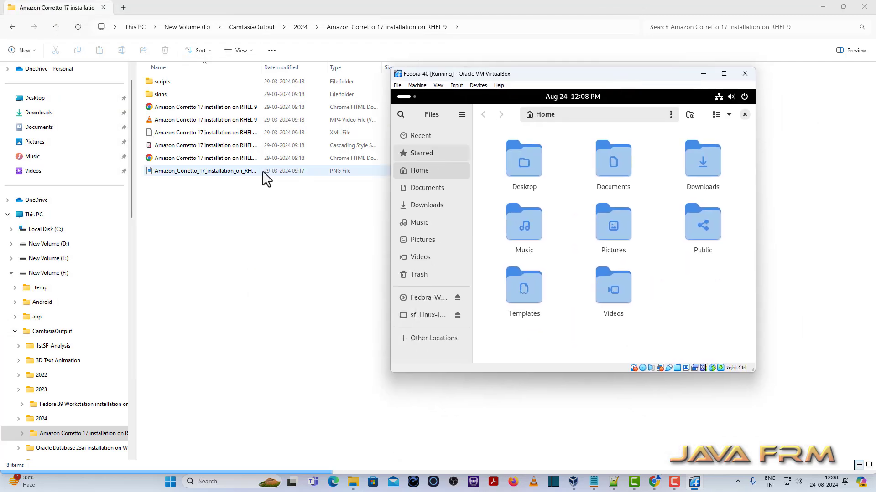
Try twice to transfer the host's "Amazon Corretto 17 installation on RHEL 9" MP4 video into Fedora's Home folder with VirtualBox drag'n'drop
drag(206, 122, 690, 302)
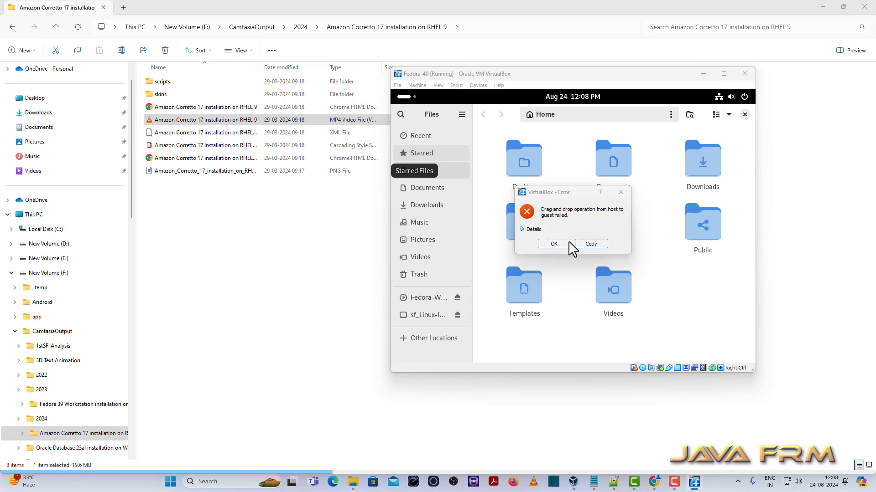
click(625, 189)
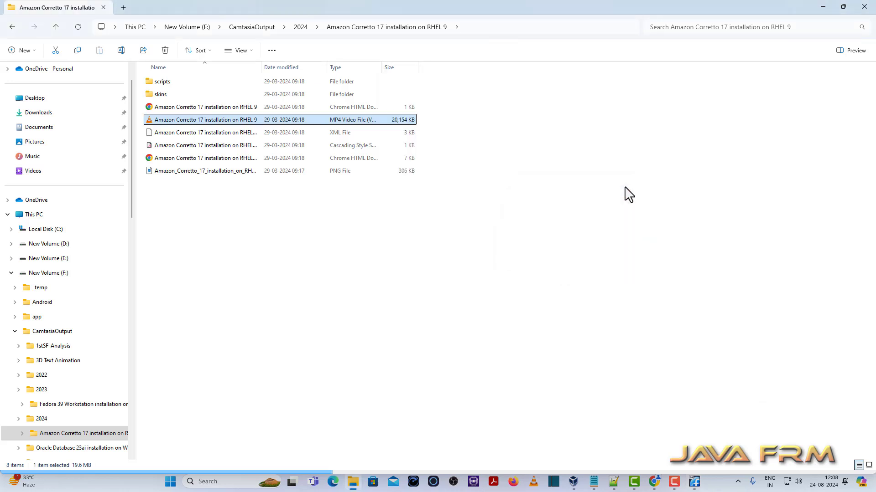
click(693, 482)
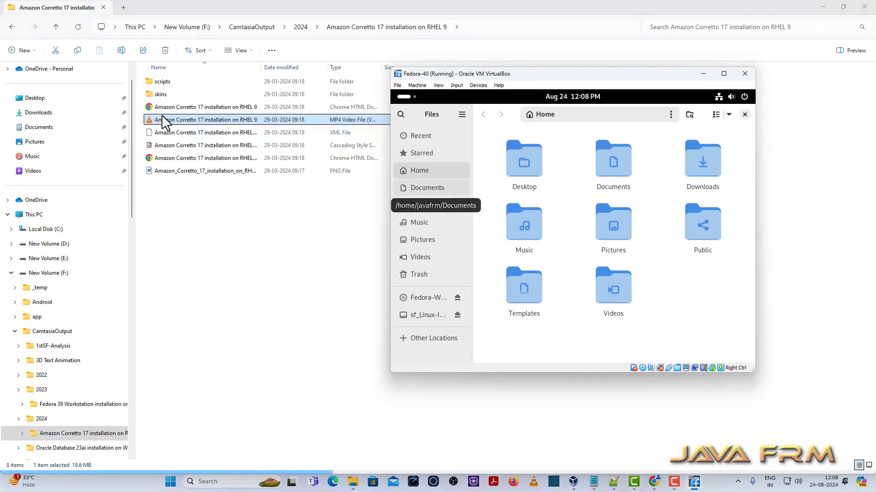
drag(165, 122, 694, 332)
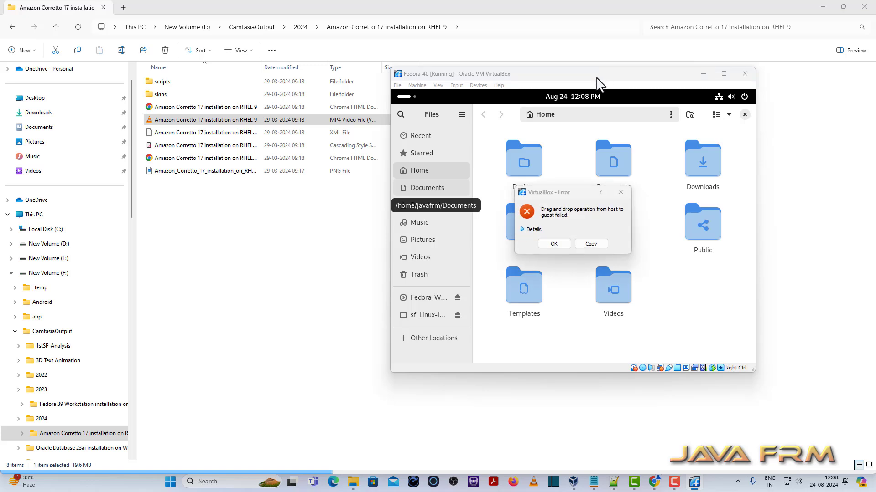
click(553, 244)
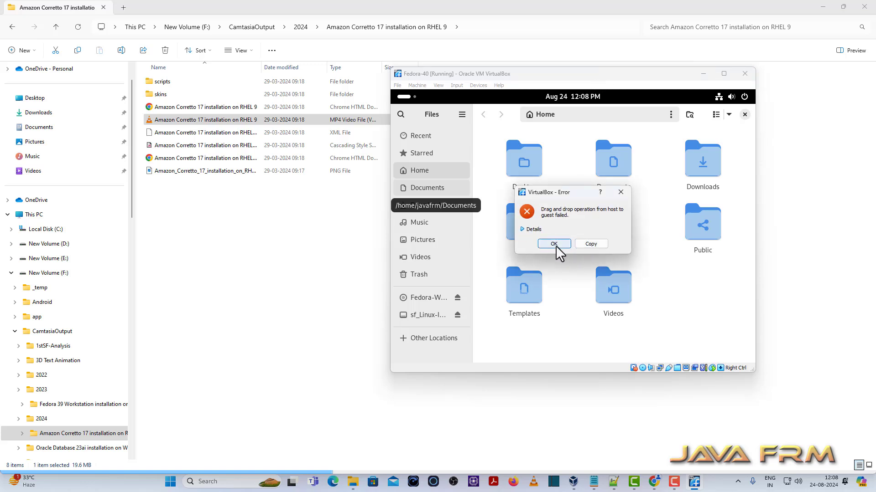
Move the Fedora-40 window below the host's MP4 video and try the drag'n'drop transfer into Fedora's Home folder again
click(692, 486)
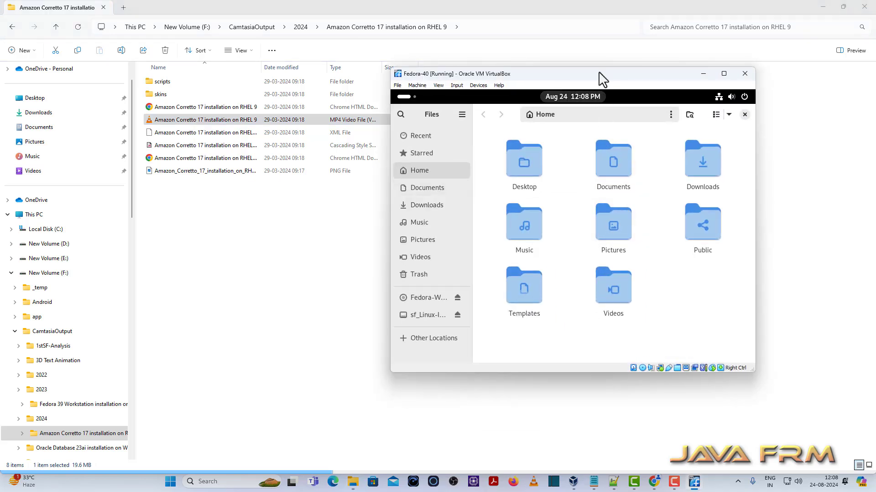
drag(602, 78, 358, 397)
click(236, 119)
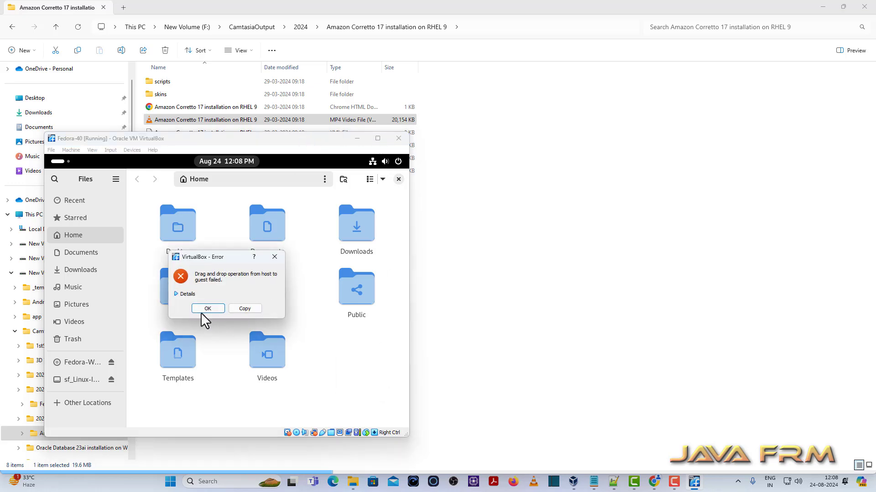
click(207, 309)
Restart Fedora's Files app in the maximized virtual machine window and try to open the sf_Linux-ISO-2022 shared folder
click(378, 138)
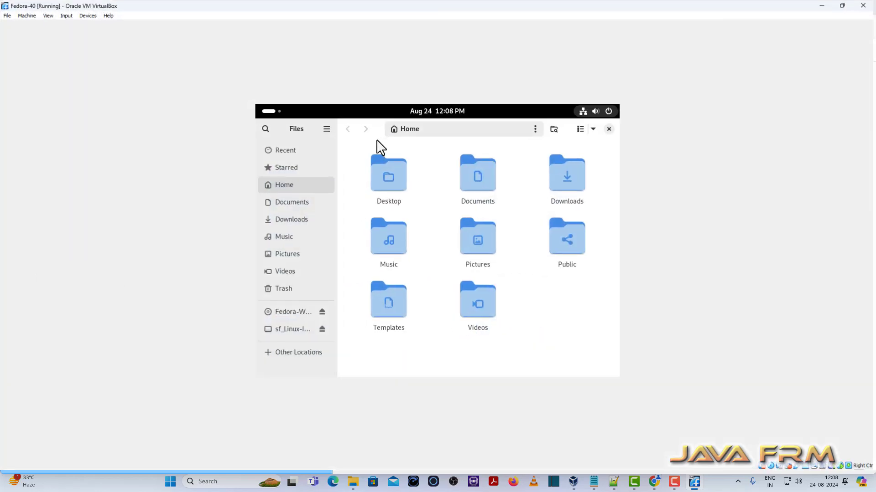
click(864, 44)
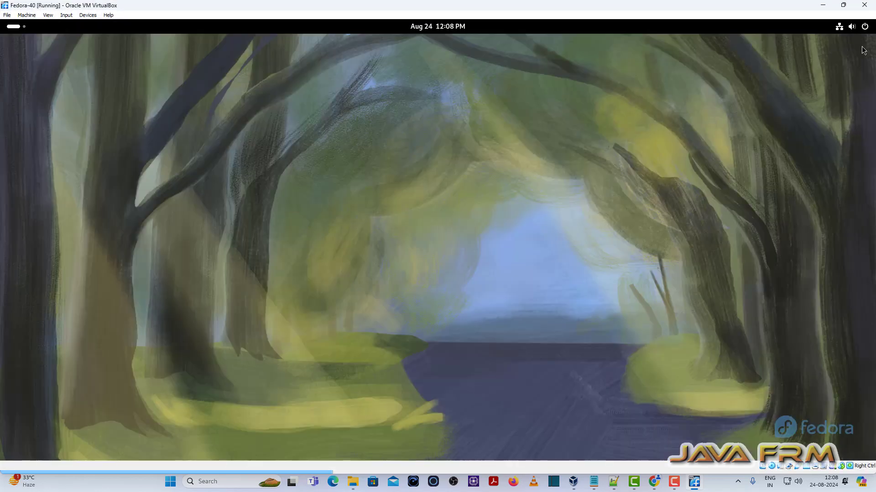
click(15, 28)
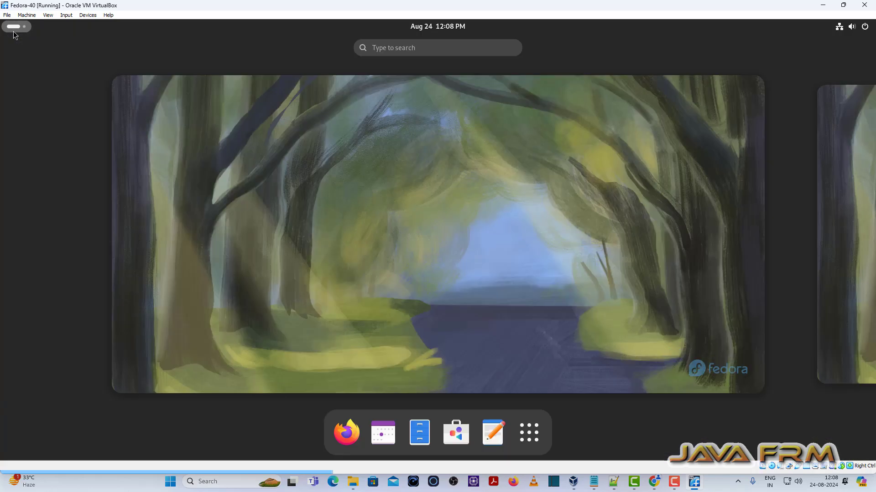
click(423, 417)
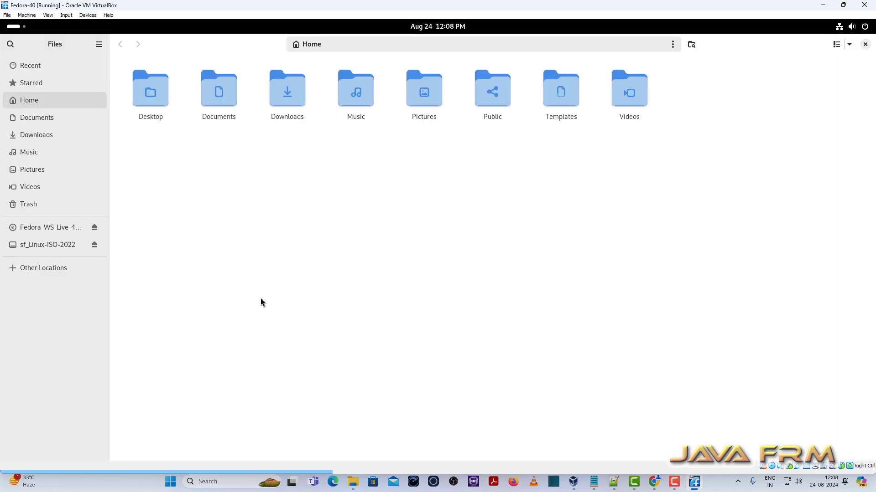
click(40, 248)
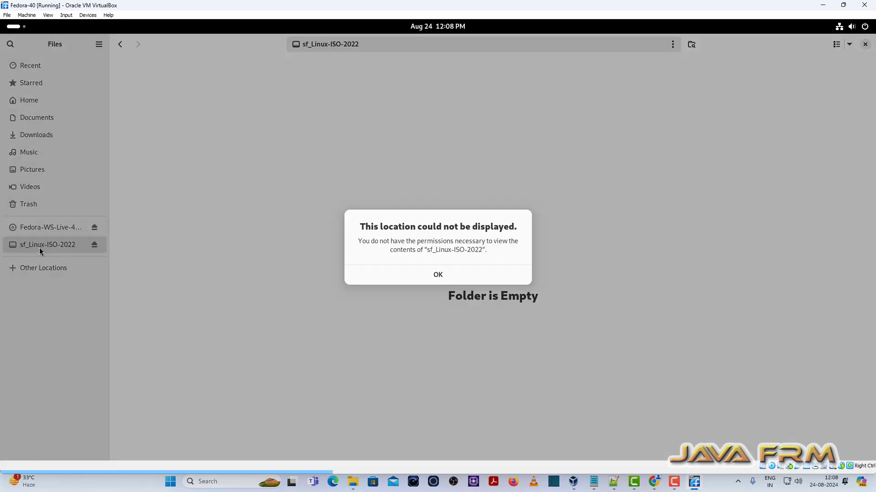
click(435, 273)
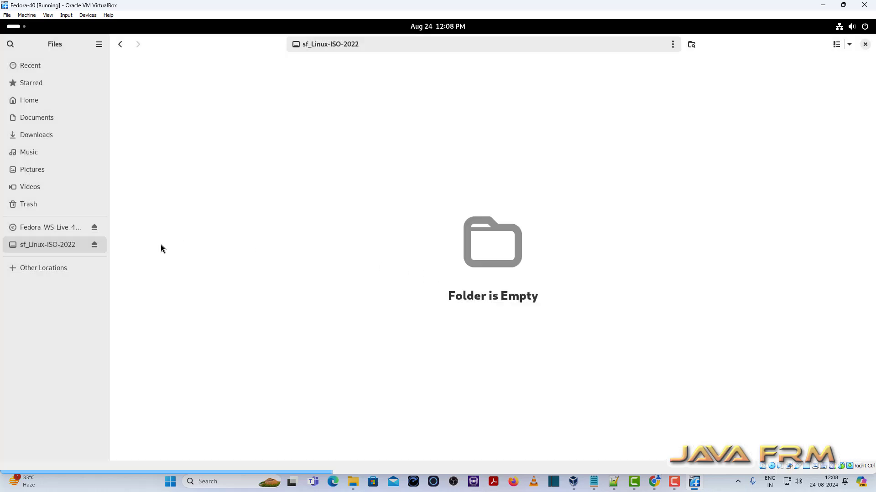
Open a terminal from the sf_Linux-ISO-2022 folder view, maximize it, and enlarge its text by six zoom levels
right_click(204, 213)
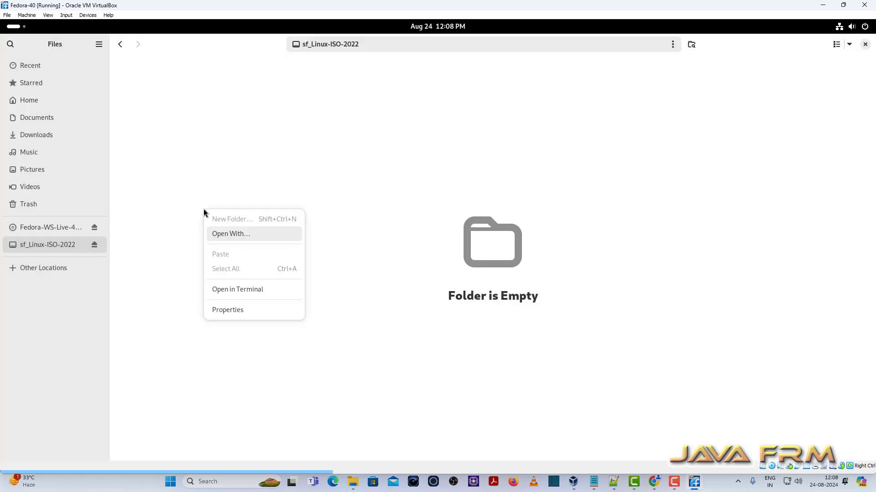
click(254, 291)
double_click(193, 68)
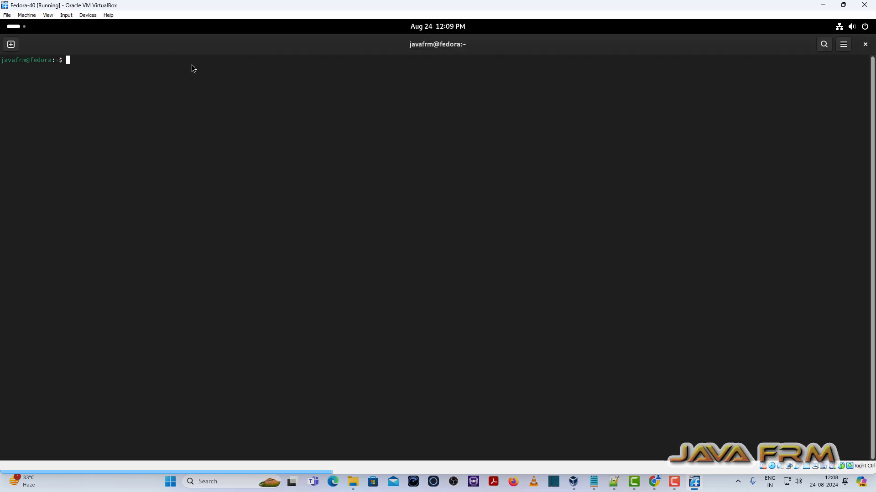
key(ctrl+plus)
key(ctrl+plus)
key(ctrl+plus)
key(ctrl+plus)
key(ctrl+plus)
key(ctrl+plus)
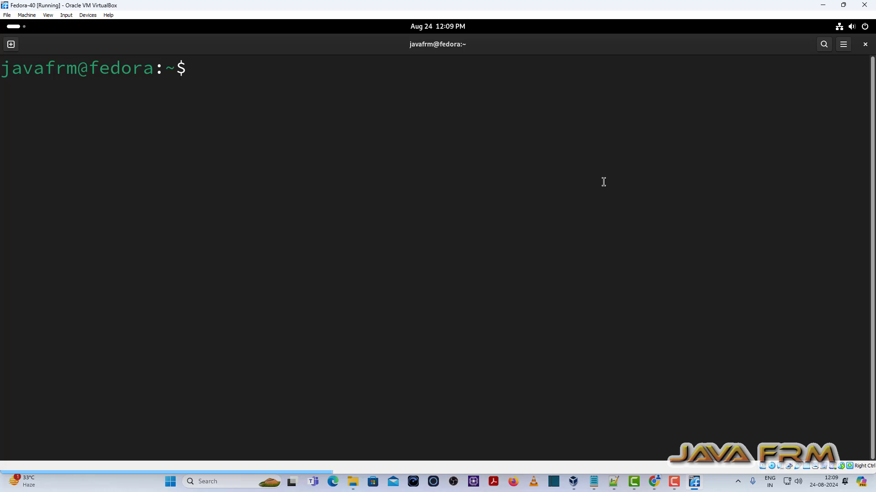
Switch to the root user with "sudo su" and enter the account password
text(sd)
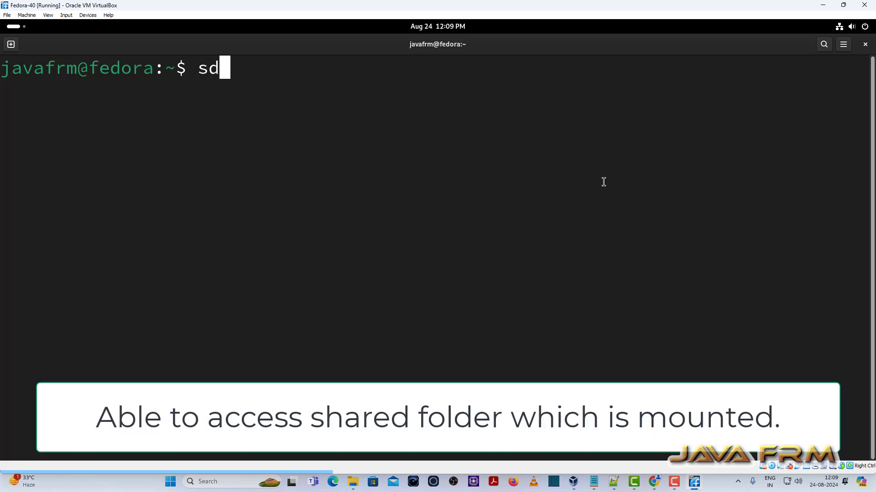
key(BackSpace)
text(udo su)
key(Return)
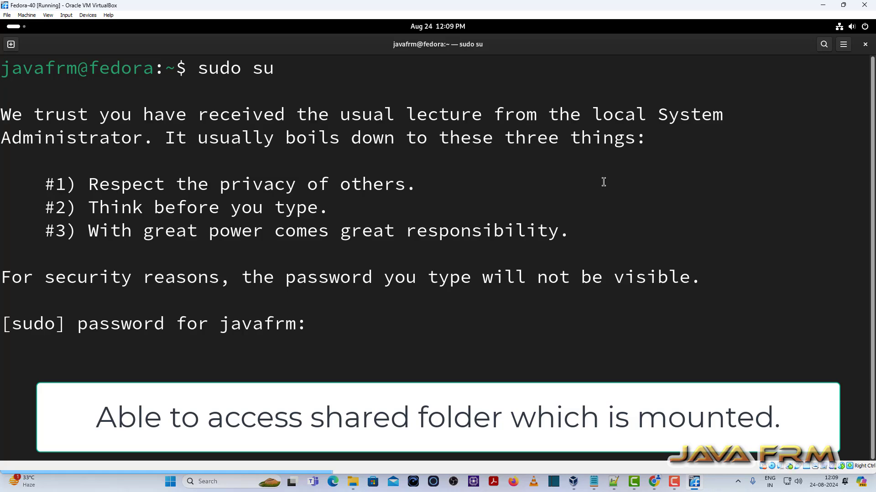
key(Return)
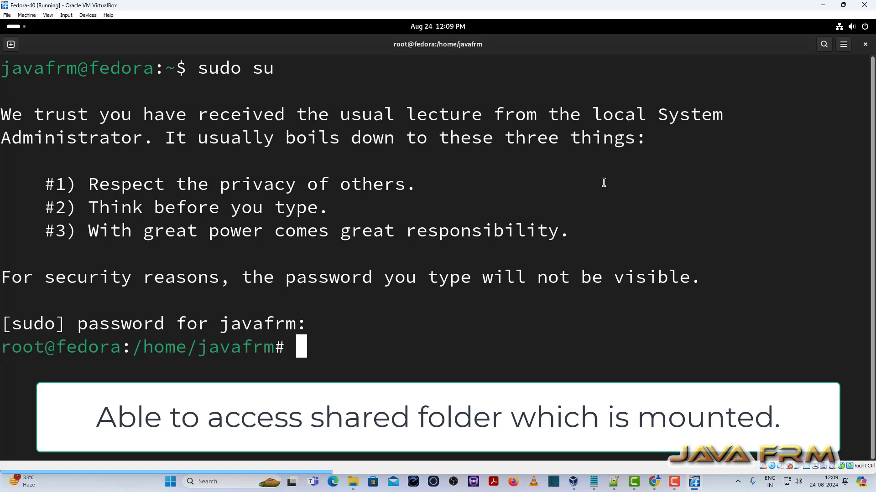
Change to the /media/ directory, list its contents, and go into the sf_Linux-ISO-2022 shared folder
text(cd /media/)
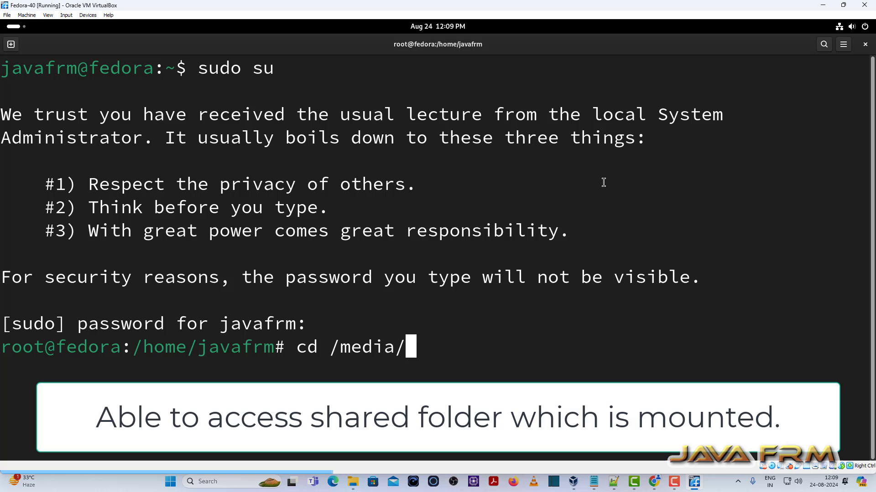
key(Return)
text(ls)
key(Return)
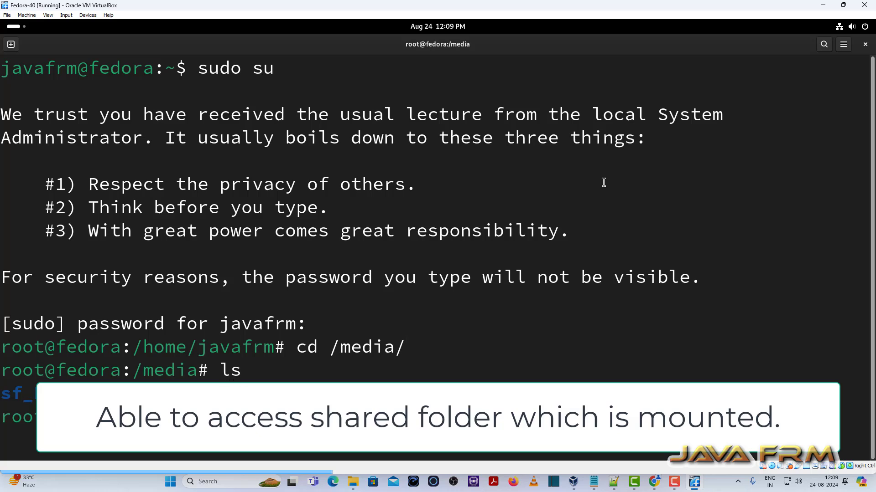
key(Return)
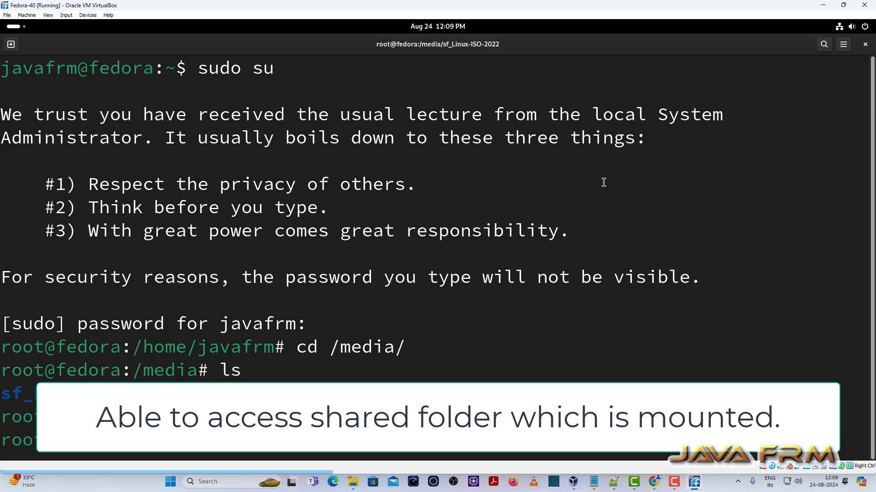
Clear the terminal, list the files in the shared folder with "ls" to review them from the beginning, and close the terminal
key(ctrl+l)
text(ls)
key(Return)
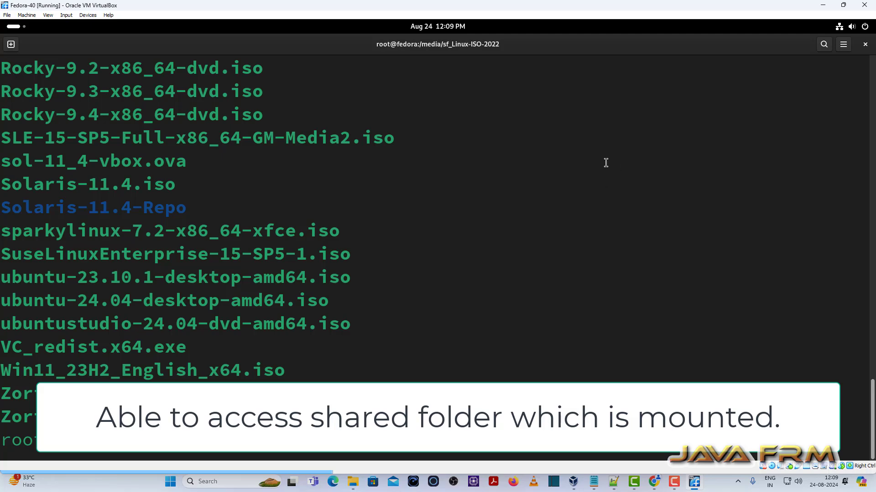
scroll(309, 331, up, 20)
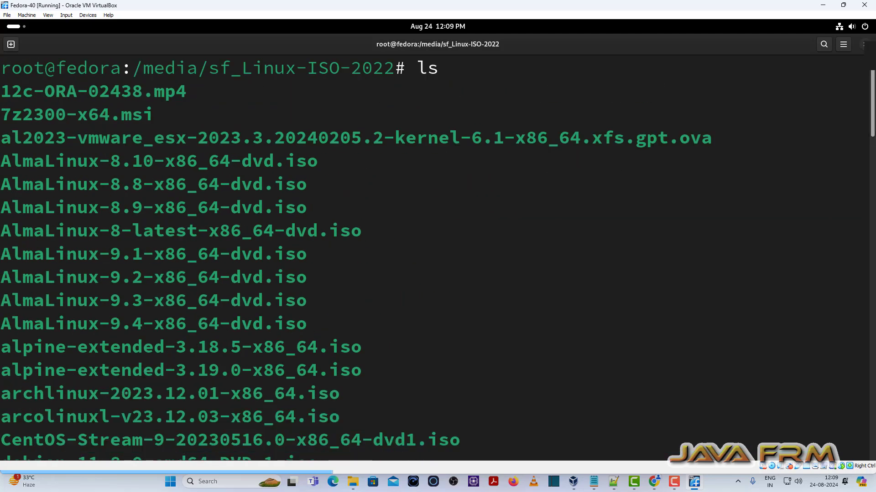
click(865, 45)
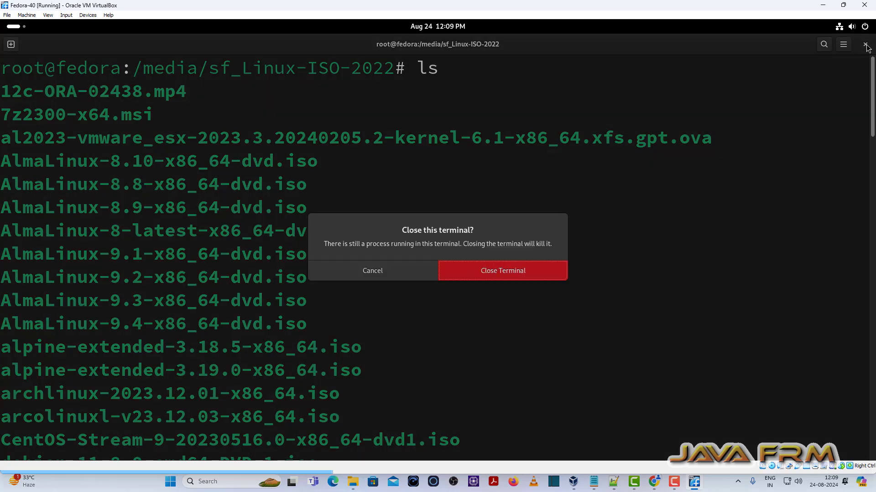
click(491, 276)
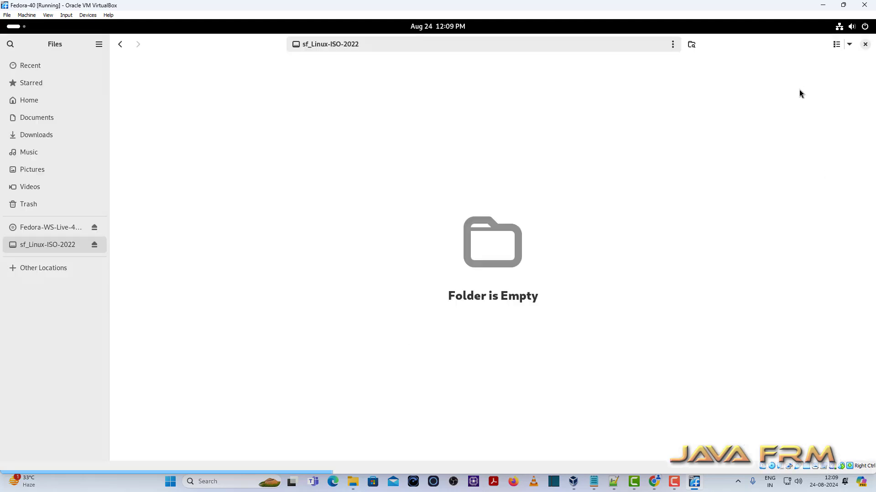